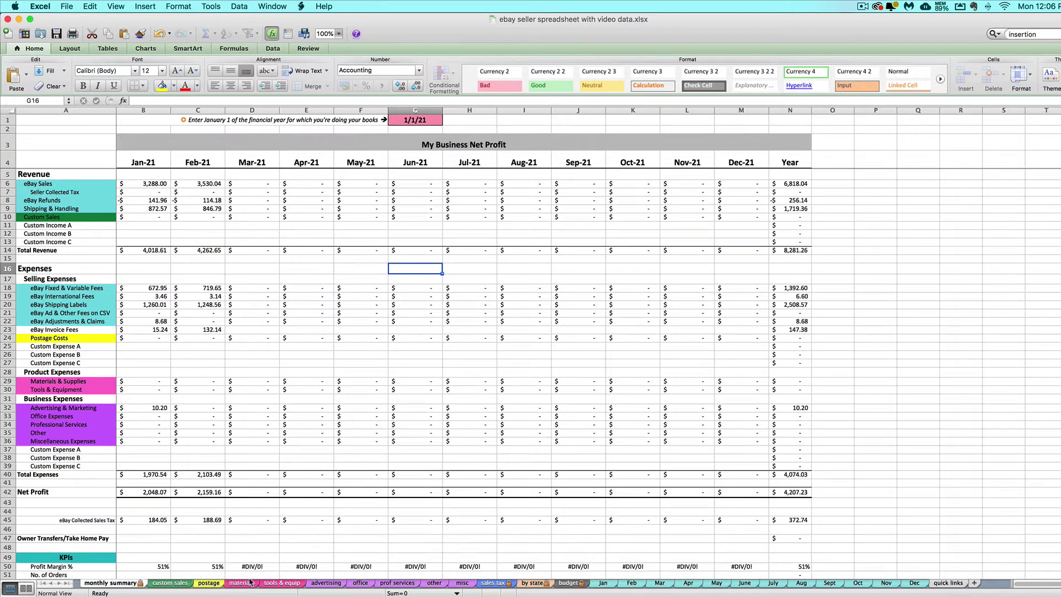
Display the monthly summary sheet with Jan-21 and Feb-21 net profit figures
click(433, 583)
click(456, 583)
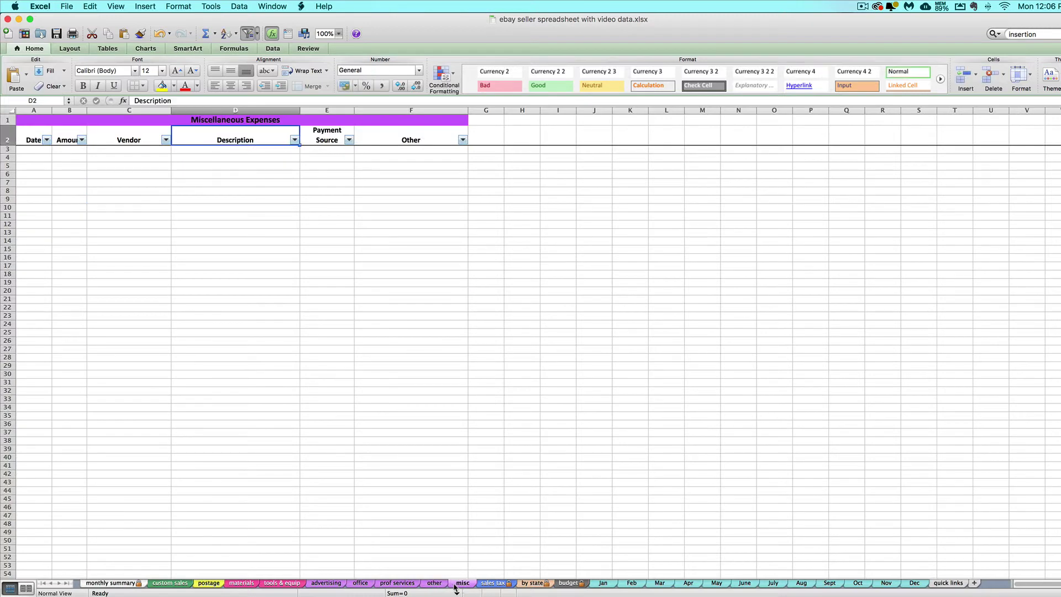
click(185, 583)
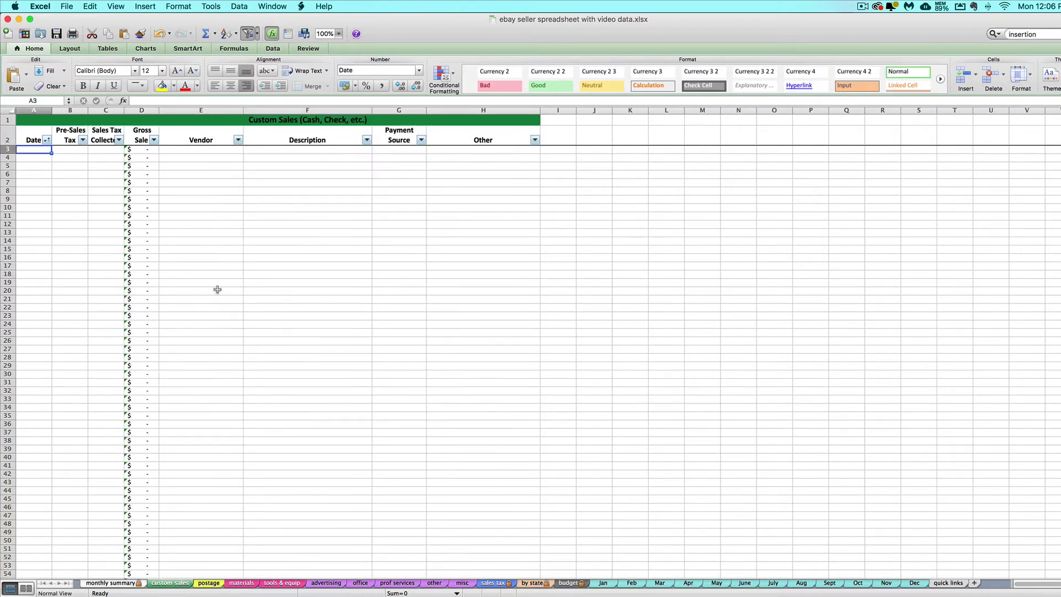
click(127, 584)
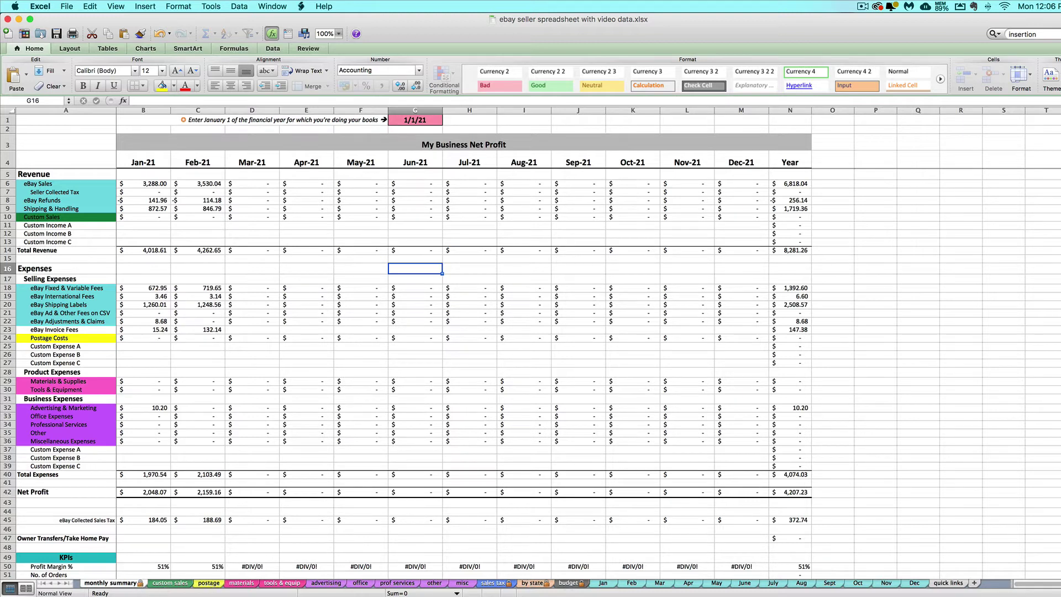
drag(1058, 594, 886, 589)
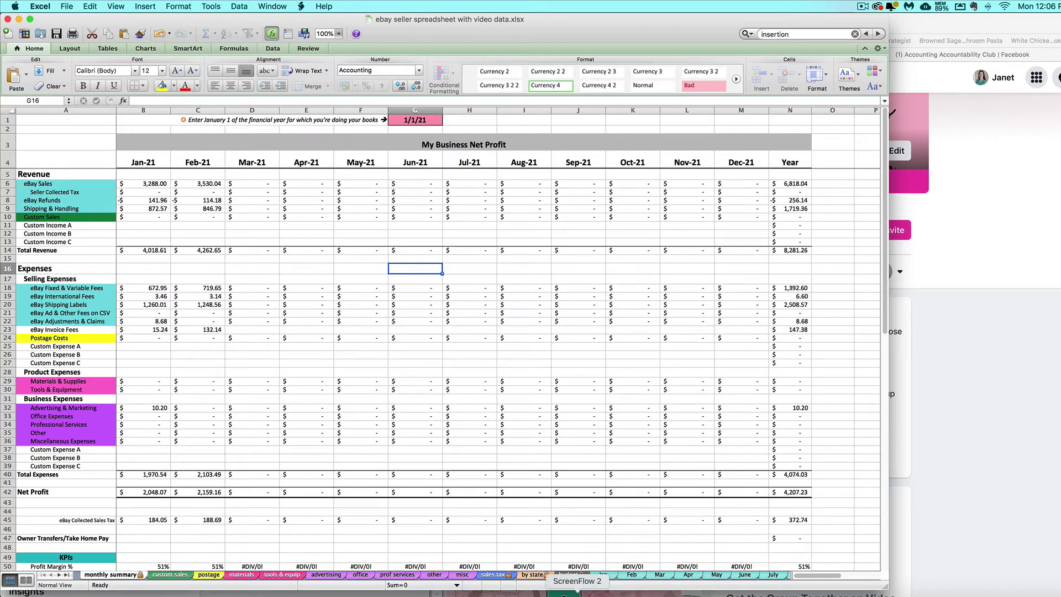
click(59, 575)
click(59, 575)
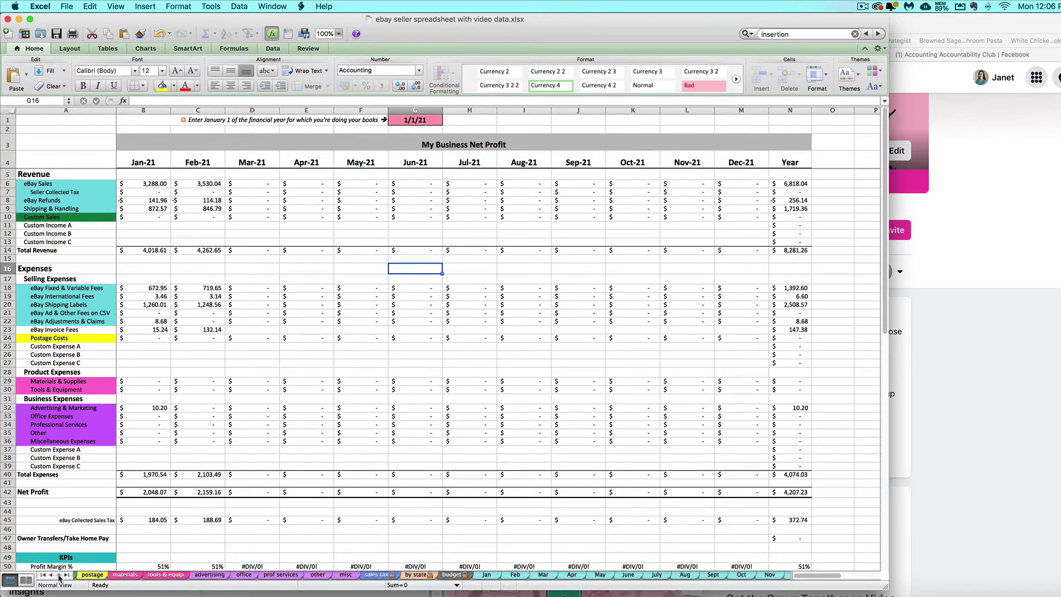
click(59, 576)
click(59, 575)
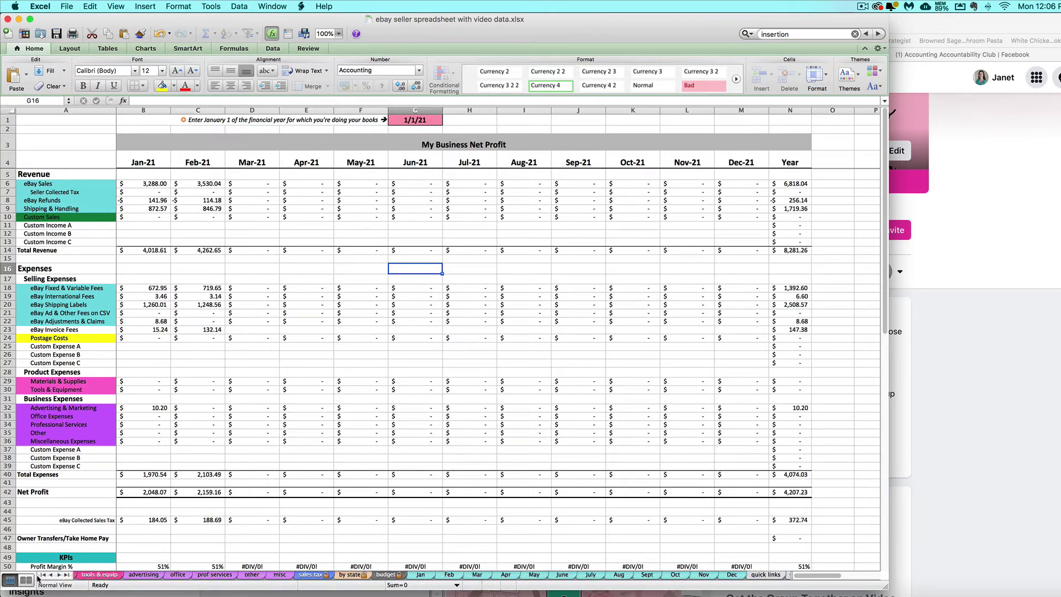
click(44, 575)
drag(886, 586, 1058, 587)
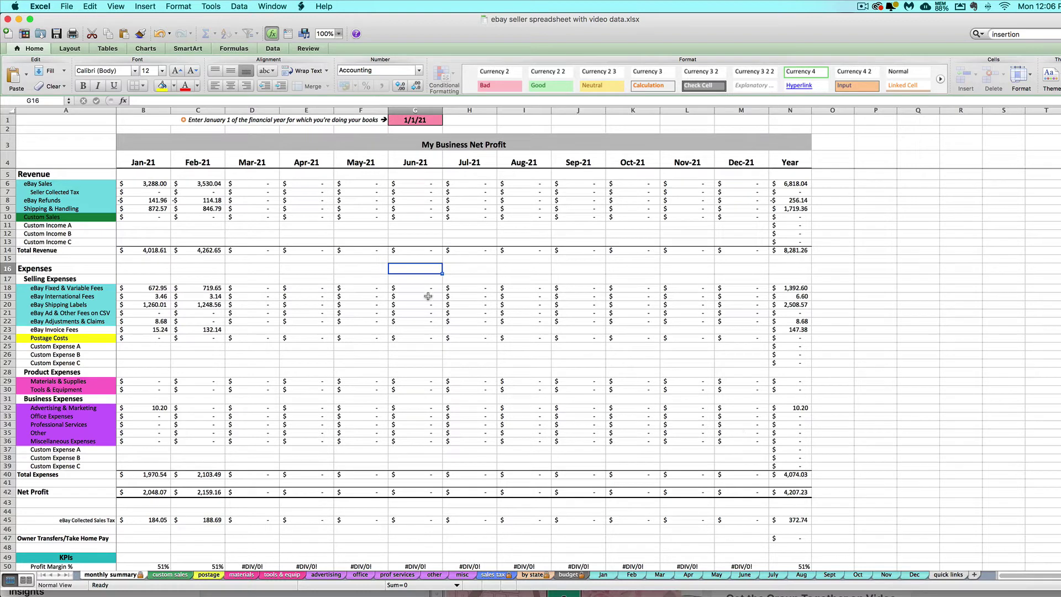
Highlight the Custom Income C, eBay Sales, Seller Collected Tax and Professional Services rows
click(66, 241)
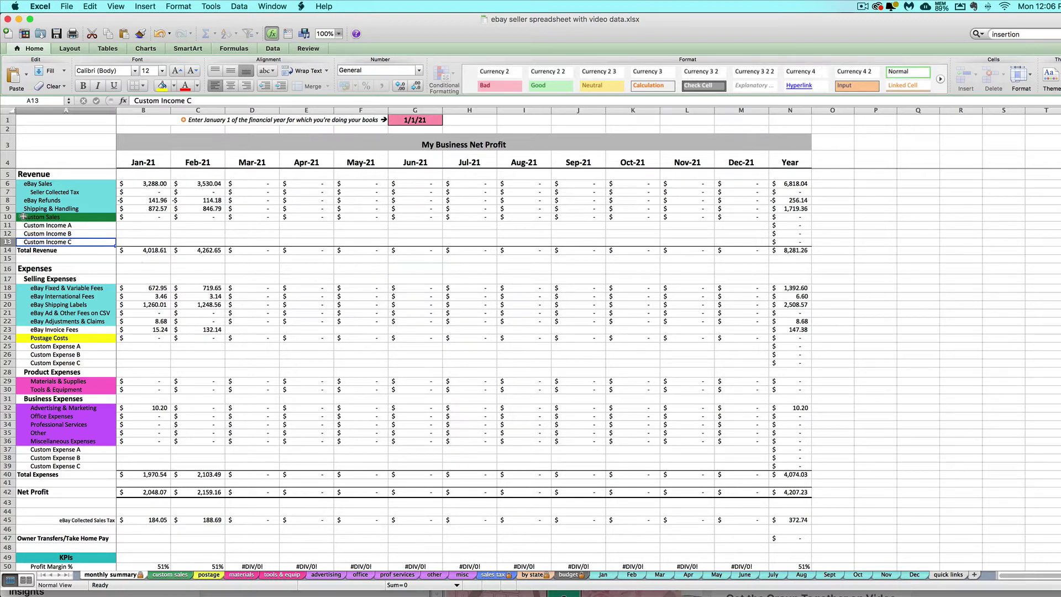
click(8, 241)
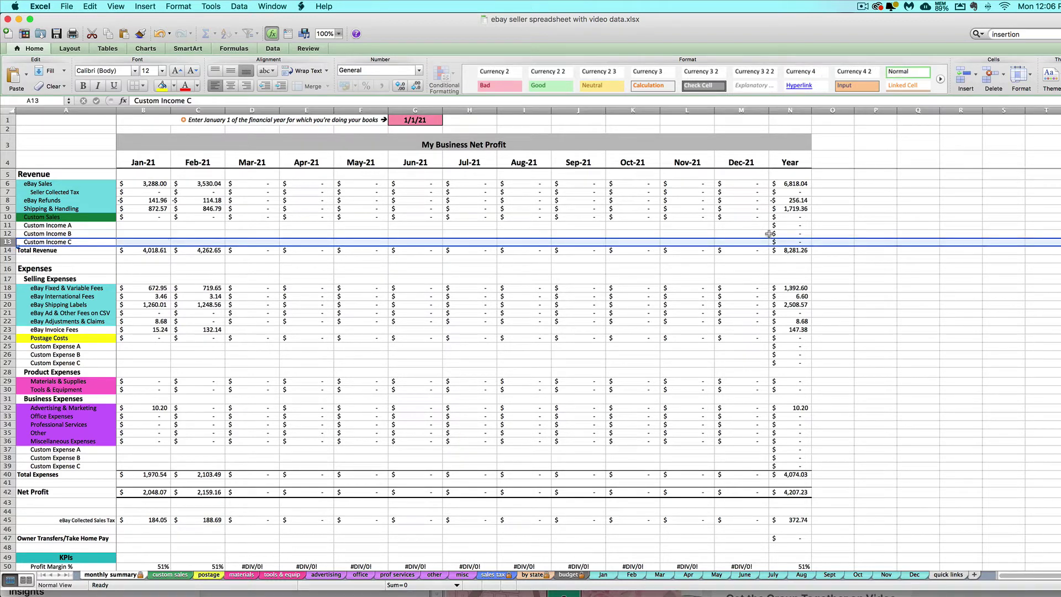
click(8, 184)
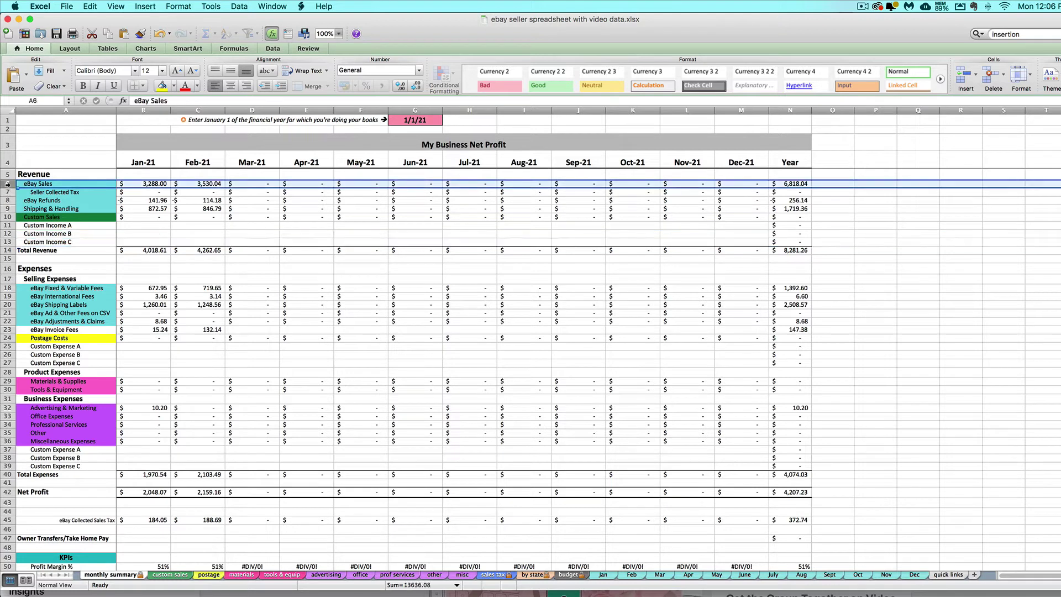
click(9, 192)
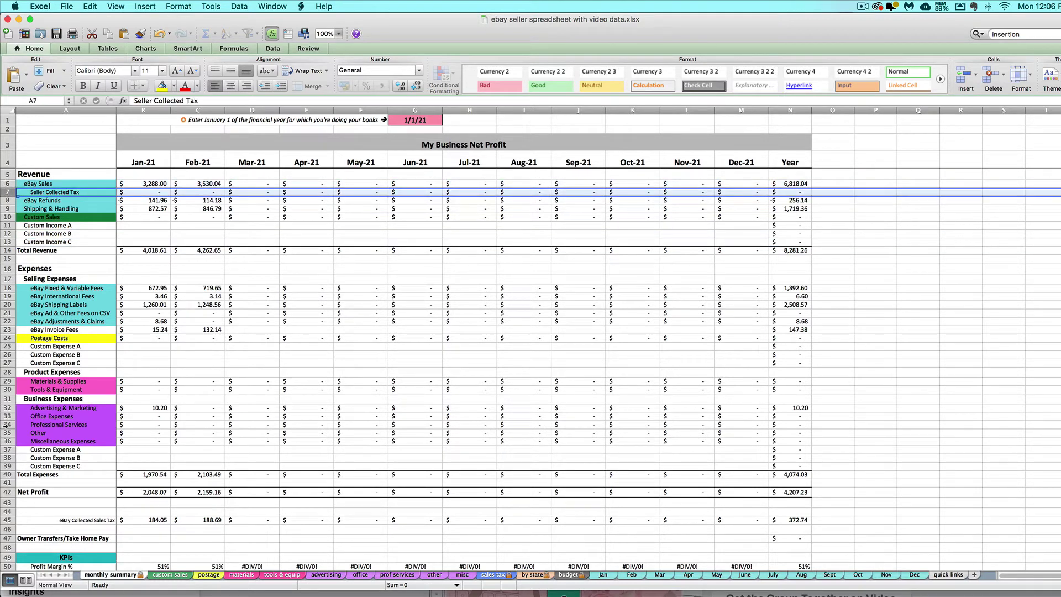
click(8, 420)
click(10, 483)
click(6, 425)
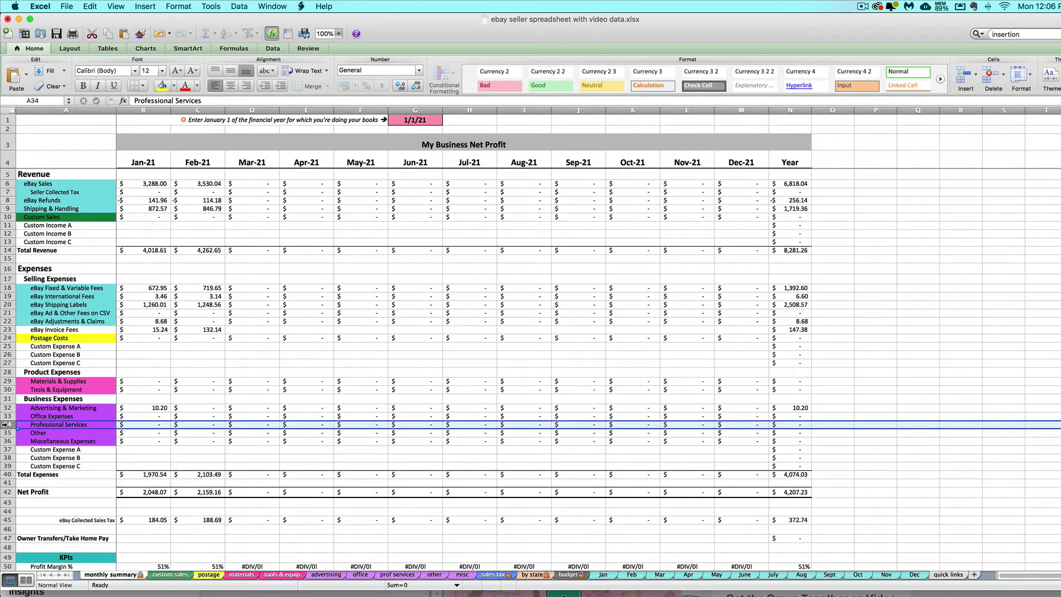
click(164, 416)
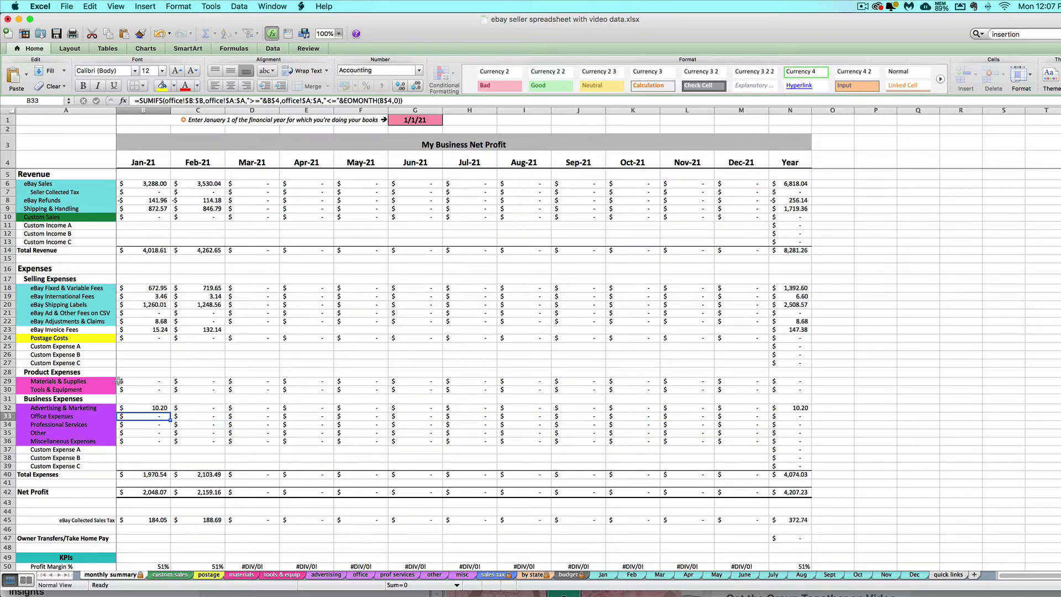
Select the Jan-21, Mar-21, Apr-21 and May-21 columns, then zoom the sheet to 125%
click(150, 108)
click(247, 108)
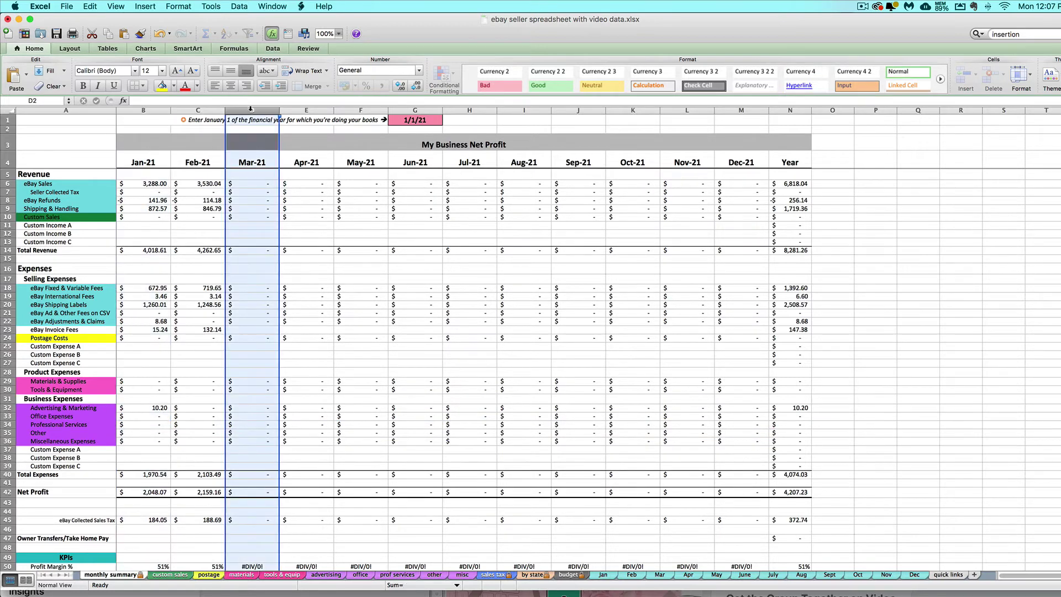
click(295, 110)
click(354, 110)
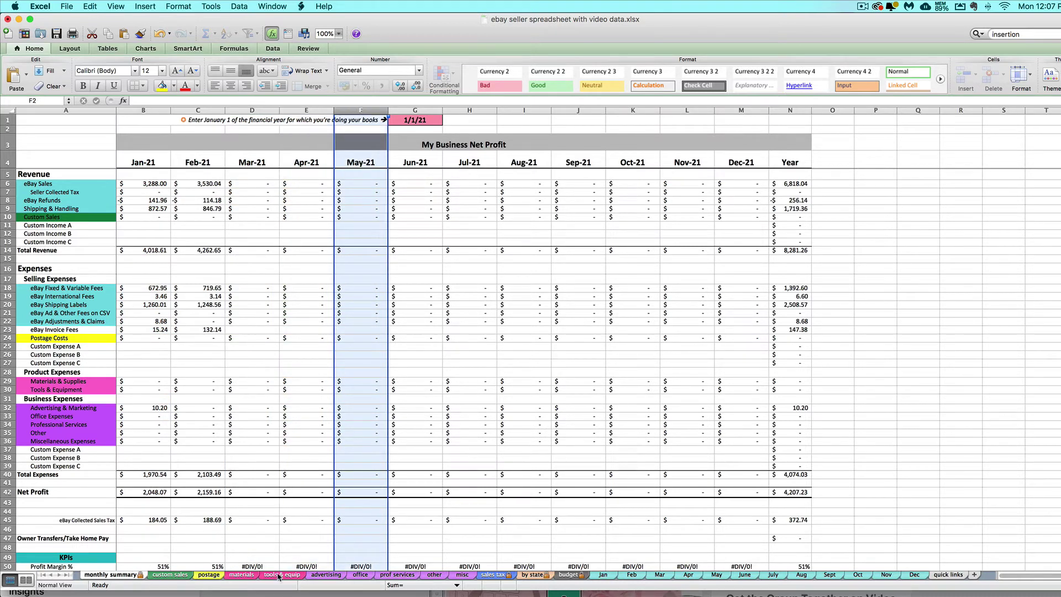
click(523, 241)
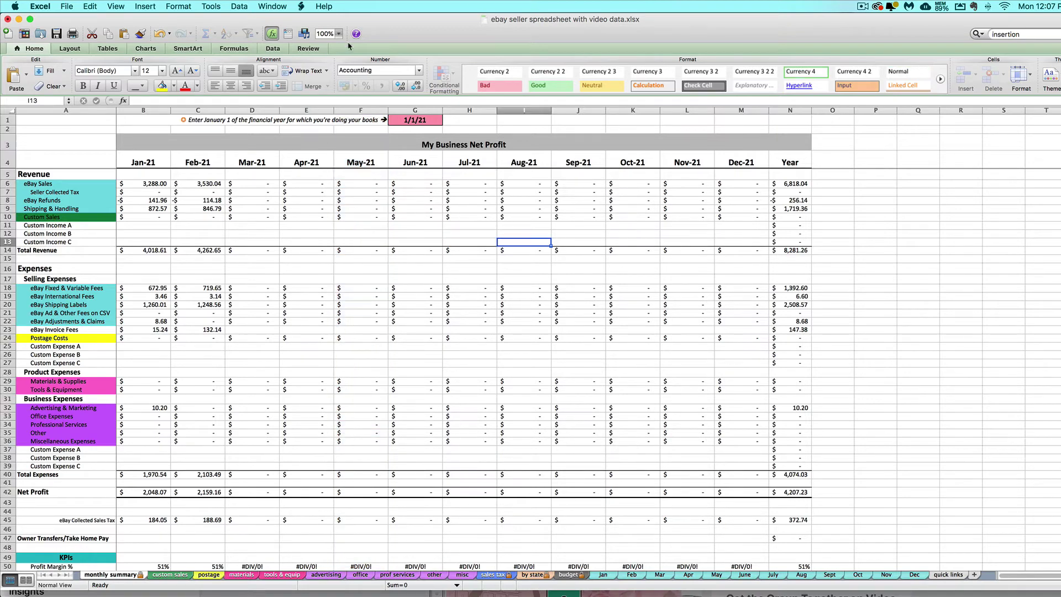
click(339, 33)
click(336, 71)
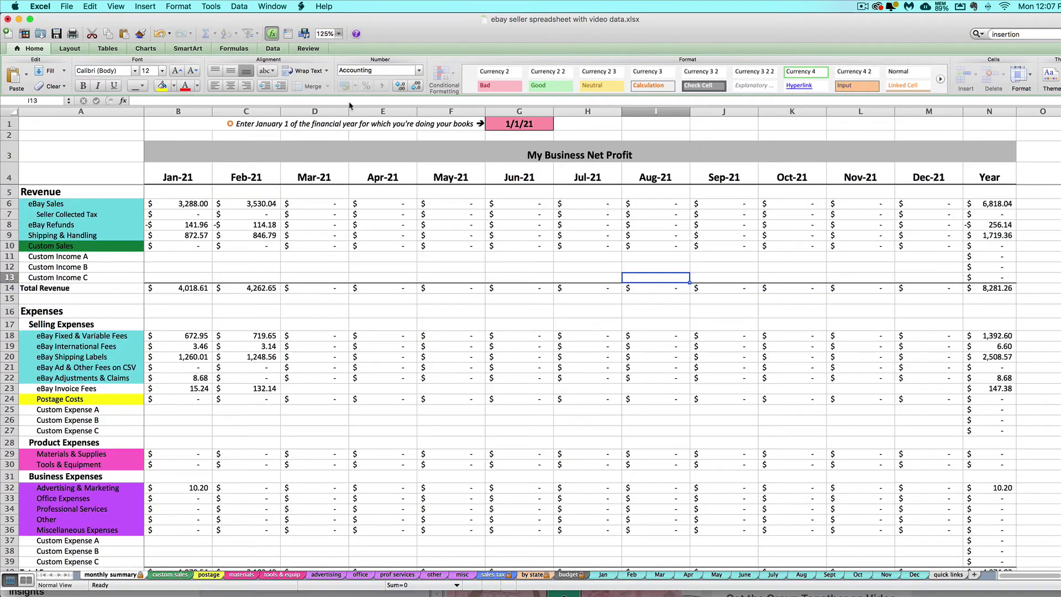
click(248, 288)
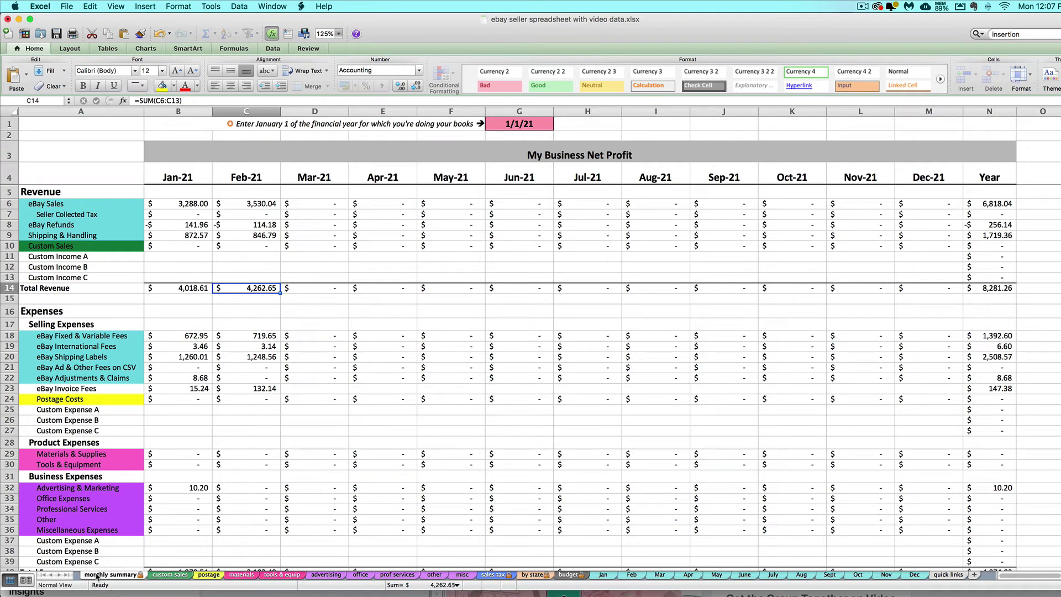
scroll(166, 481, down, 6)
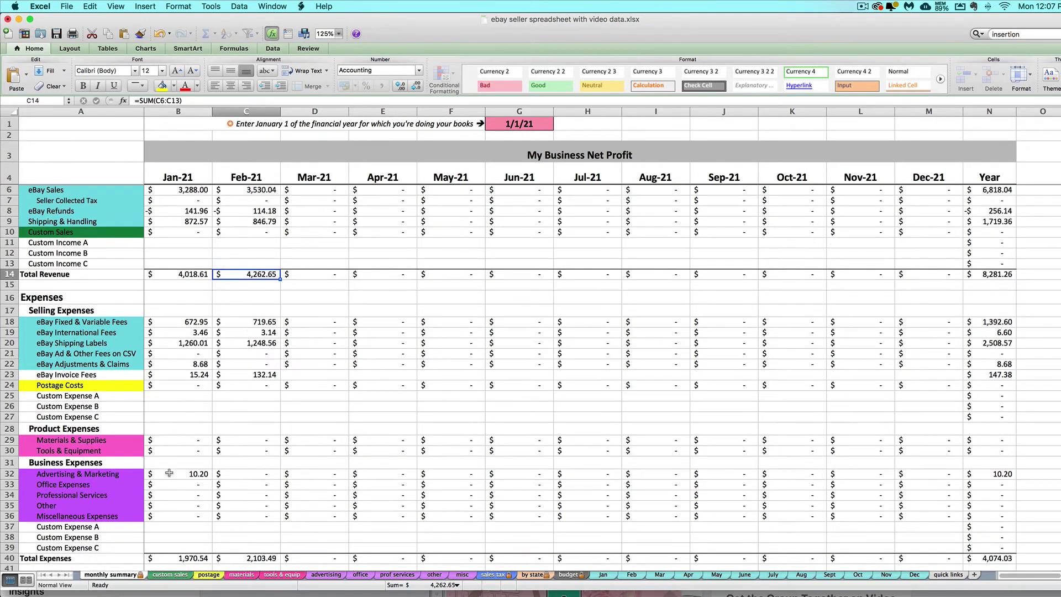
scroll(171, 461, down, 3)
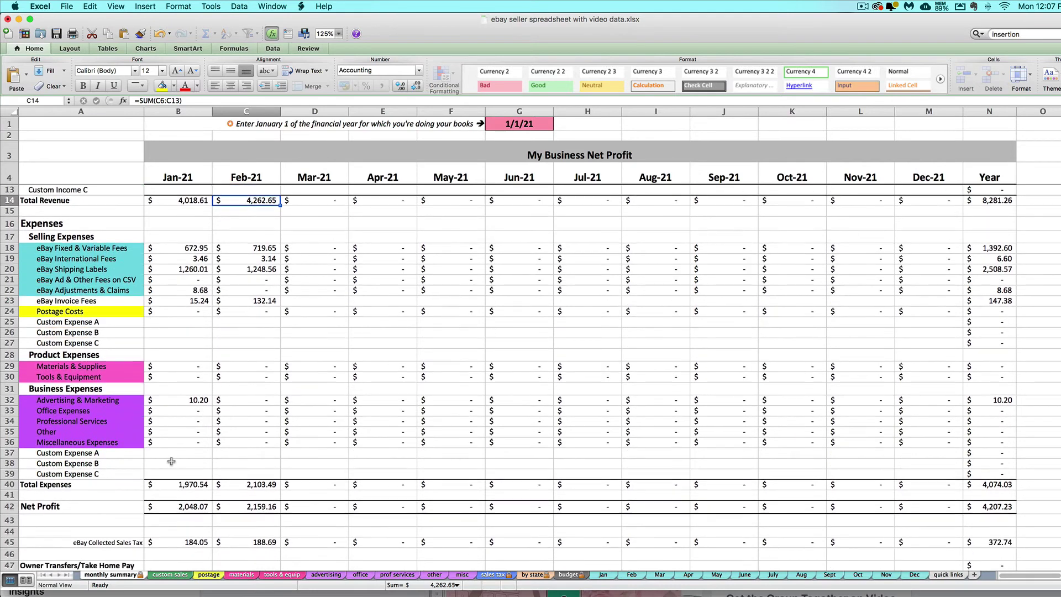
scroll(171, 461, up, 9)
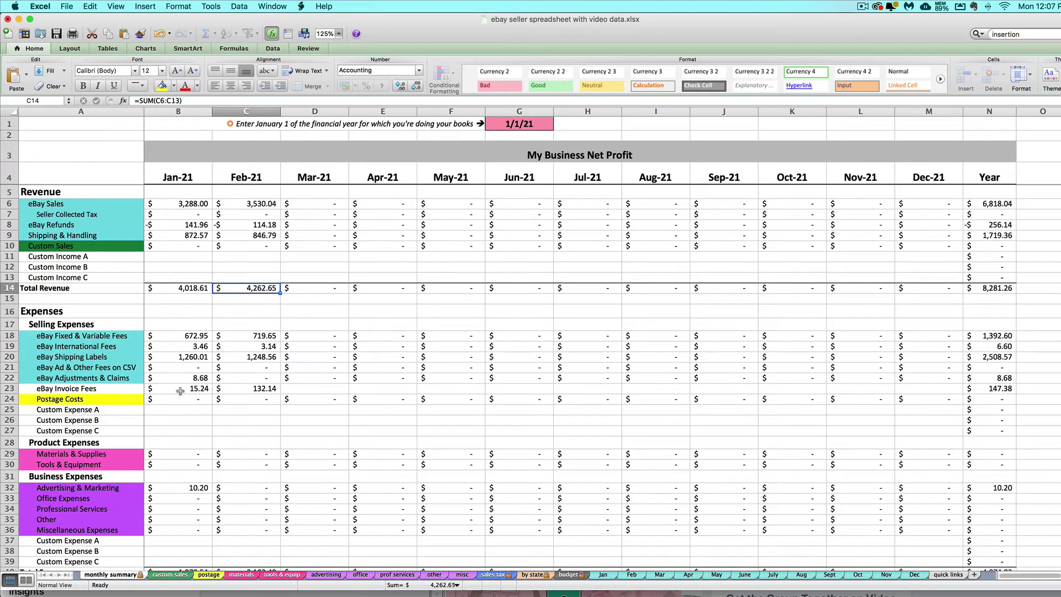
click(76, 454)
click(79, 463)
click(98, 500)
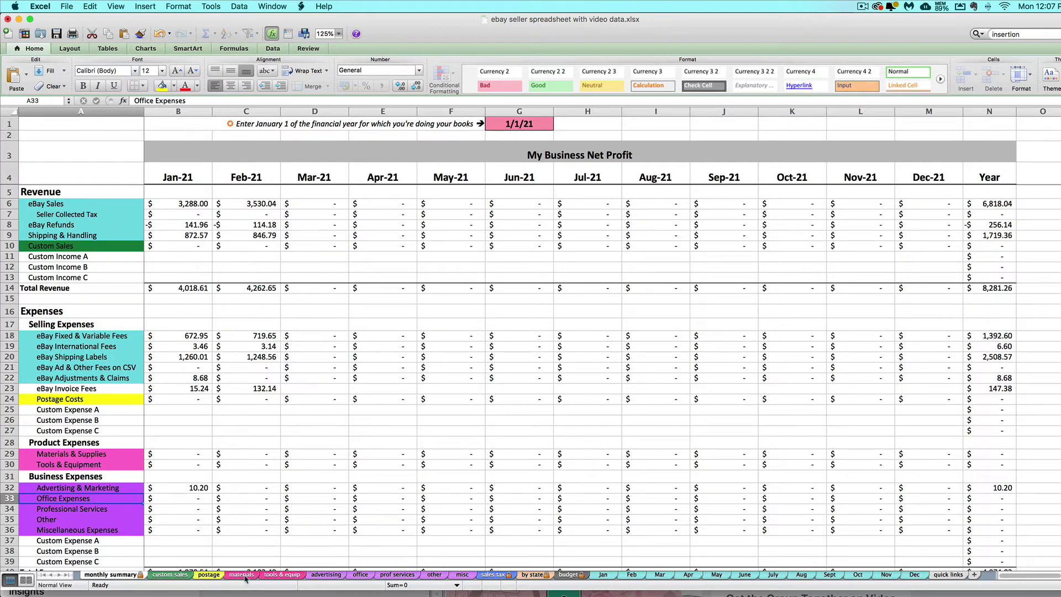
click(184, 576)
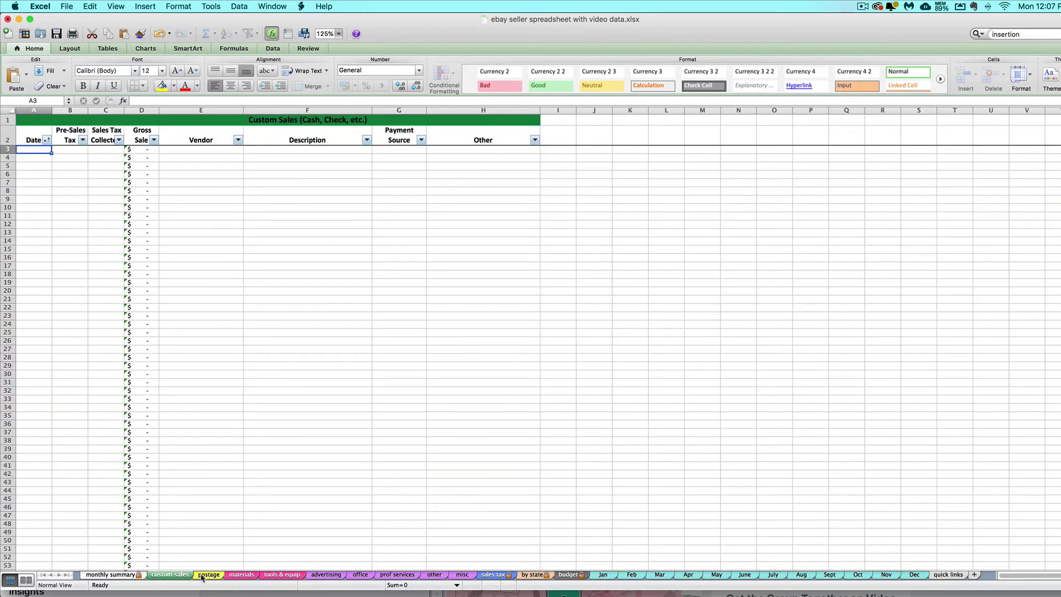
click(208, 575)
click(242, 575)
click(267, 576)
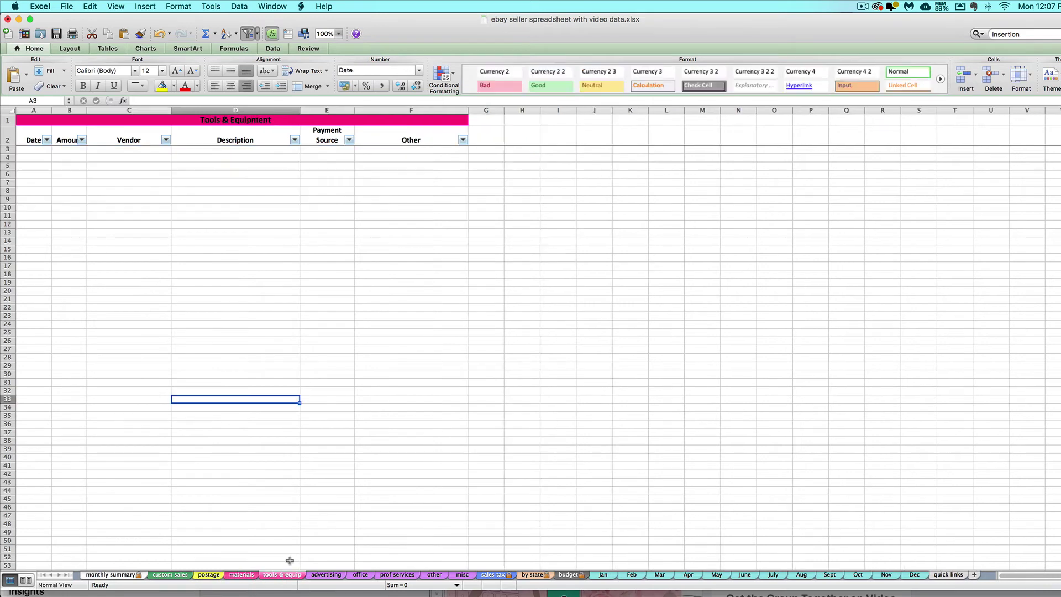
click(333, 575)
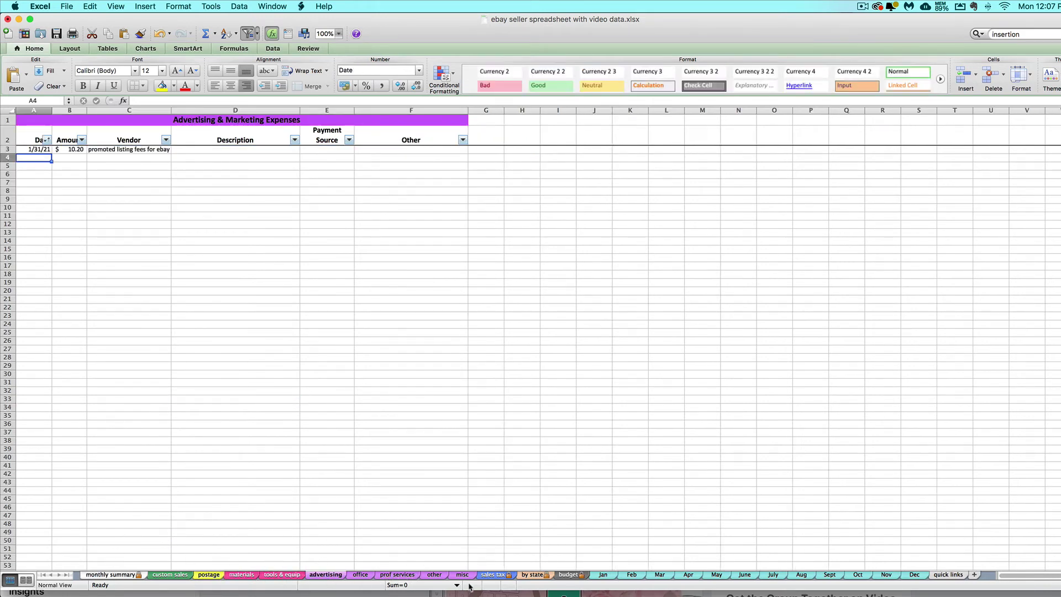
click(119, 575)
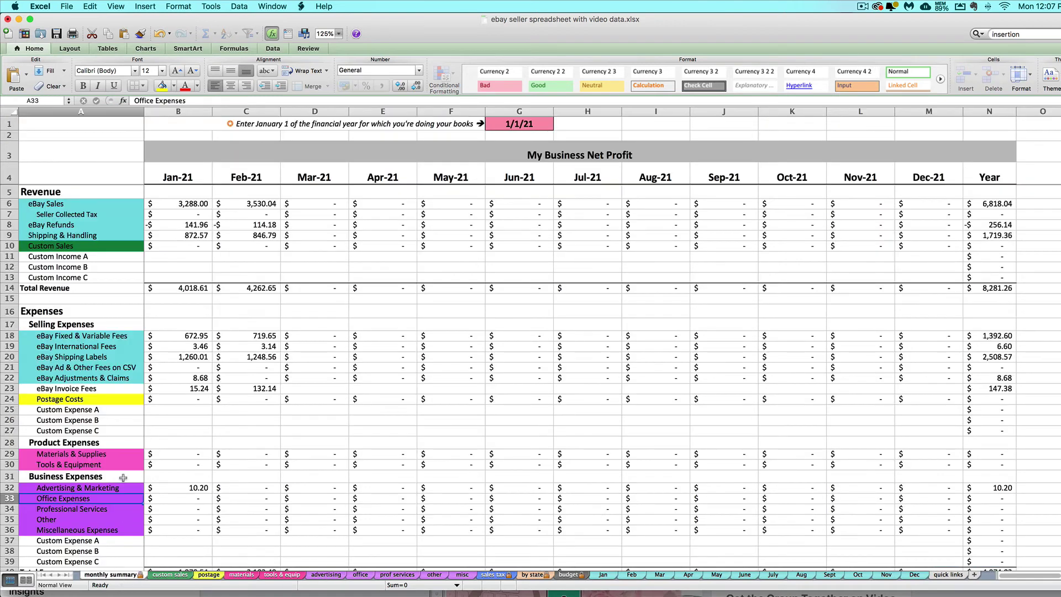
click(166, 490)
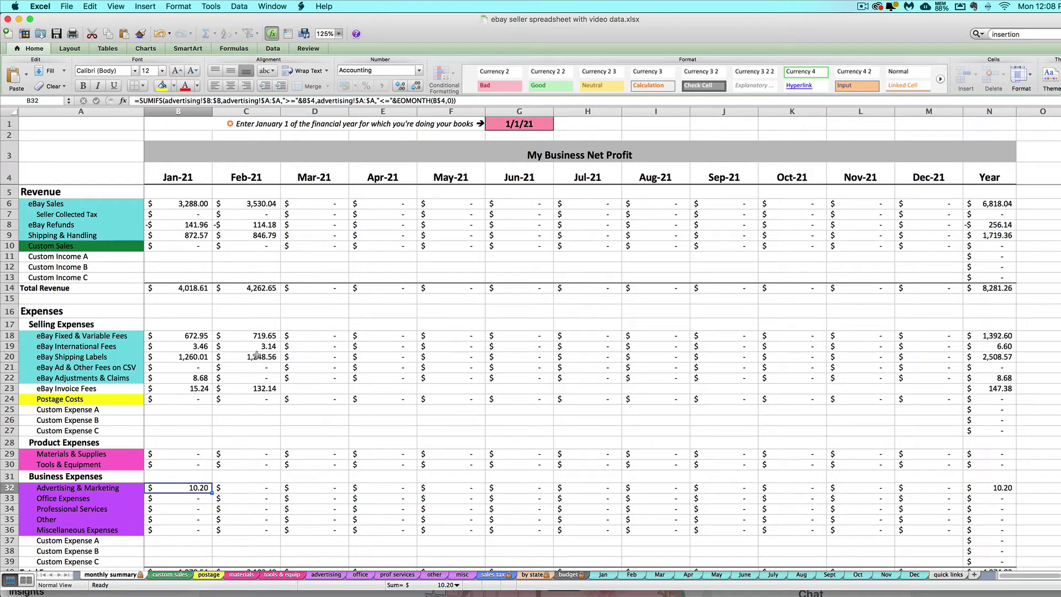
click(603, 576)
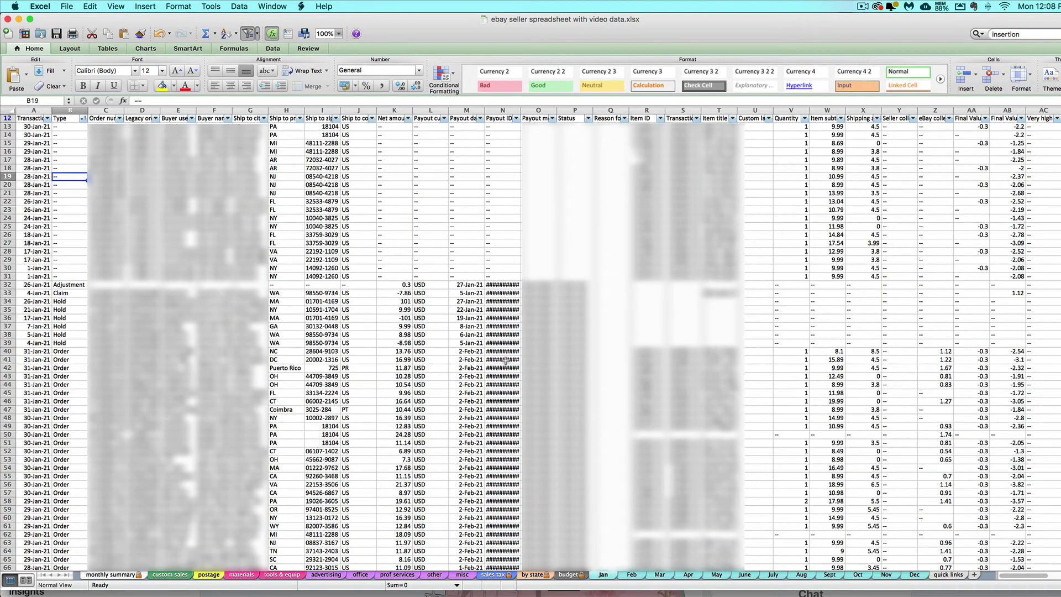
click(631, 577)
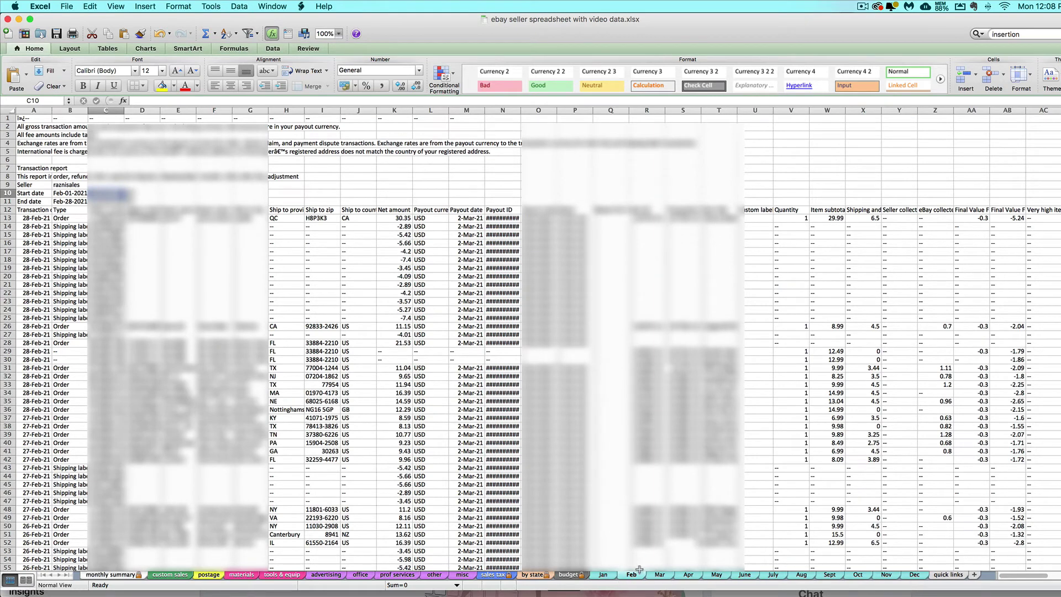
right_click(106, 577)
click(76, 224)
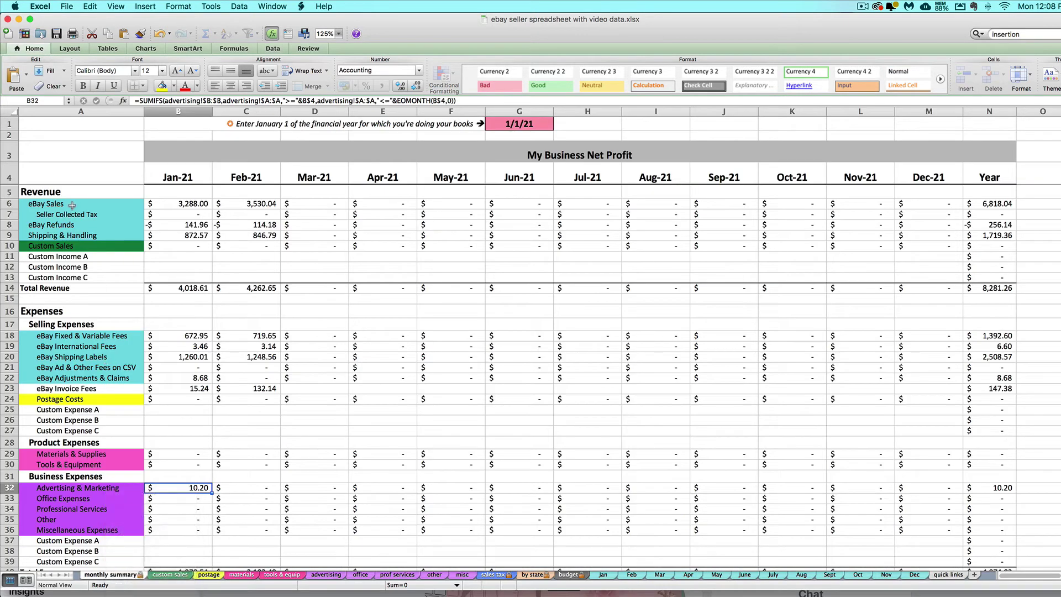
drag(72, 205, 72, 232)
drag(79, 335, 85, 379)
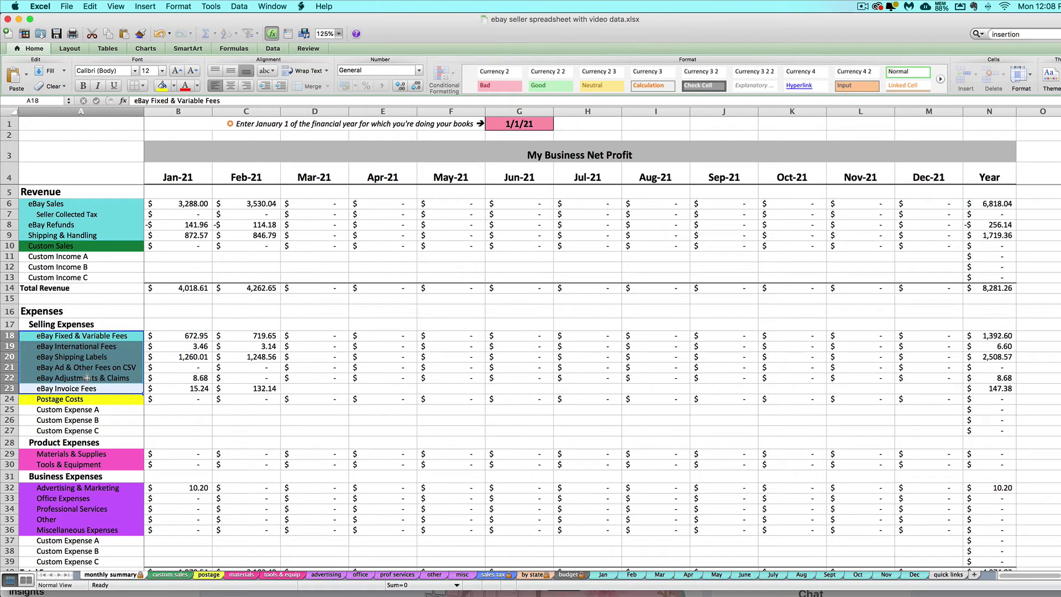
click(89, 378)
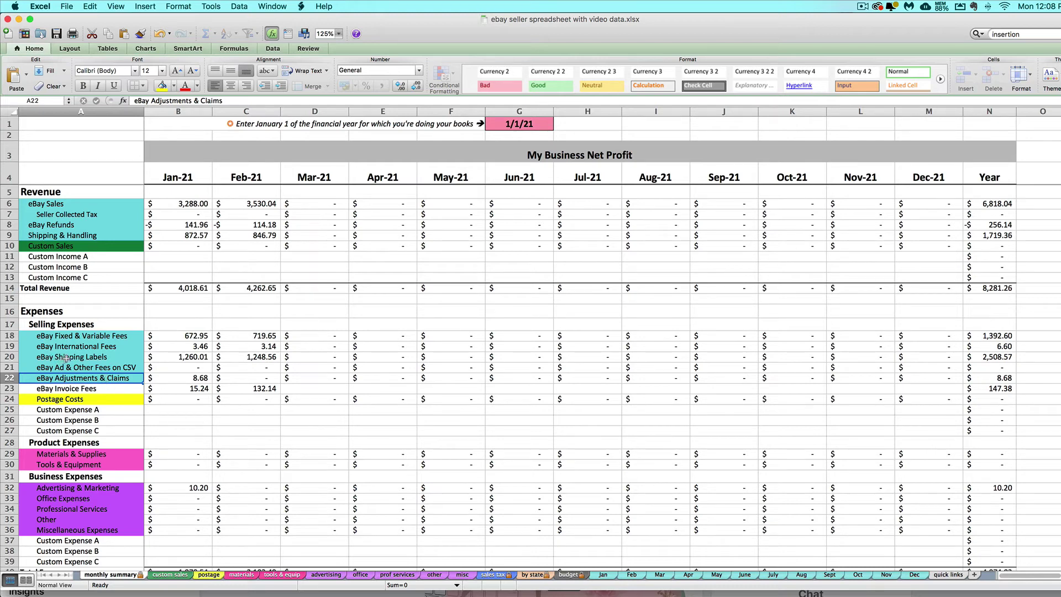
click(43, 194)
drag(43, 194, 70, 285)
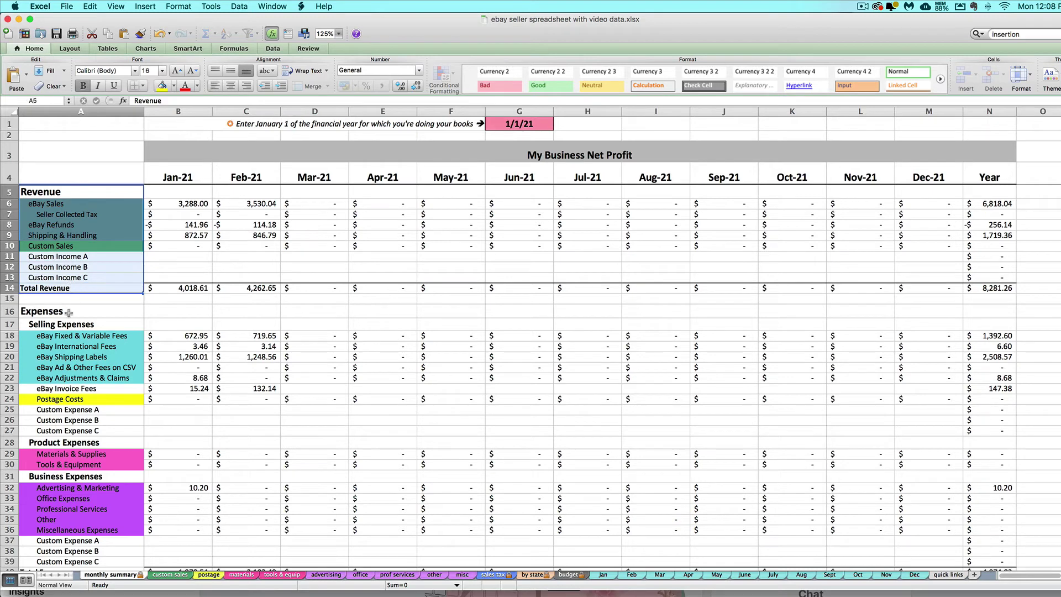
Set zoom to 100% and highlight the Revenue rows down through Custom Sales
click(334, 37)
click(340, 77)
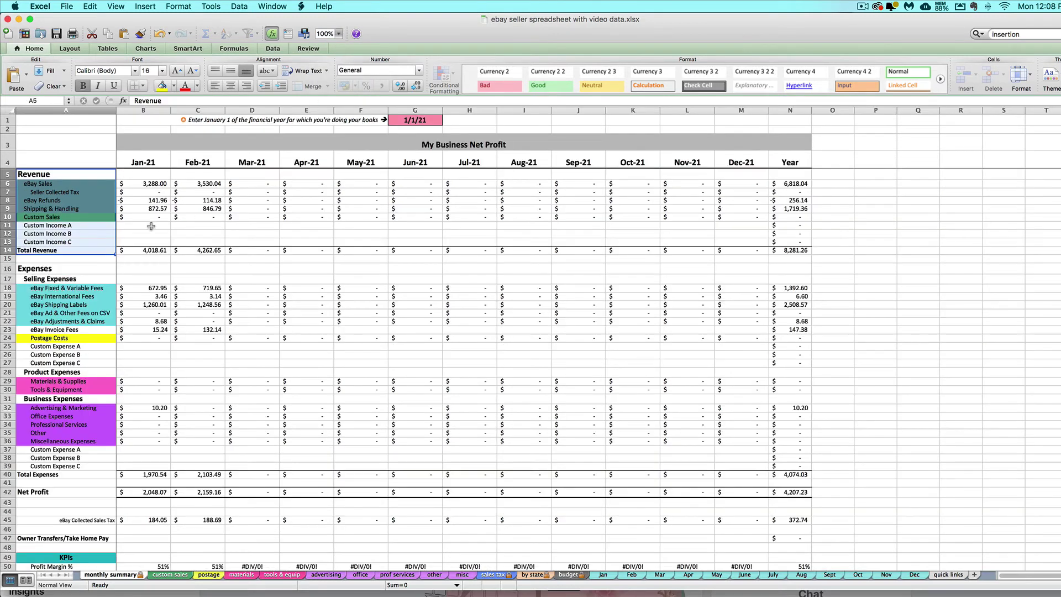
click(77, 215)
drag(42, 177, 33, 250)
click(48, 234)
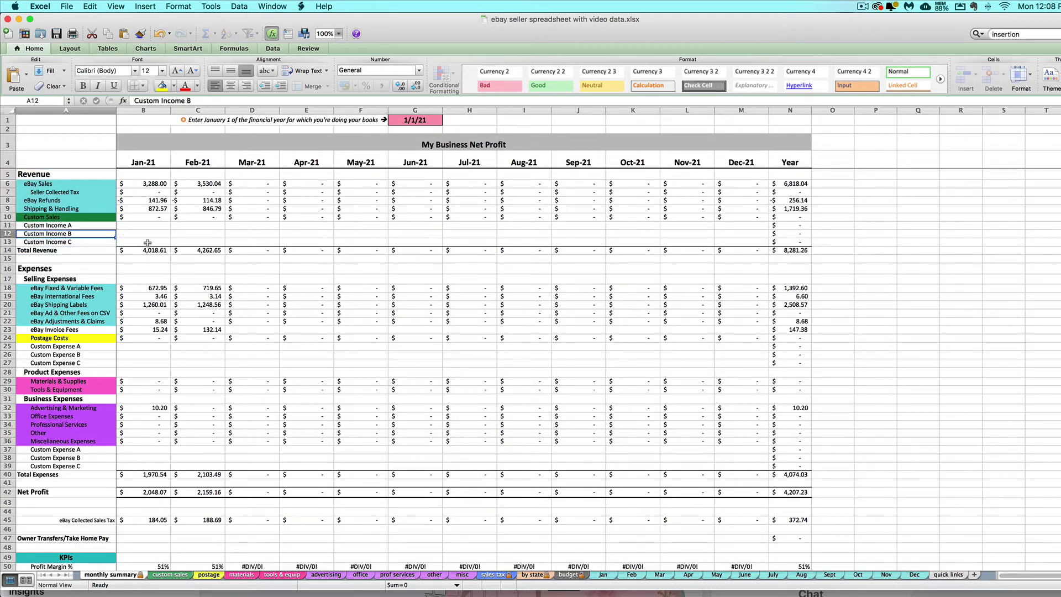
Highlight the Expenses and Business Expenses sections down to the Custom Expense rows
drag(53, 268, 67, 468)
click(44, 425)
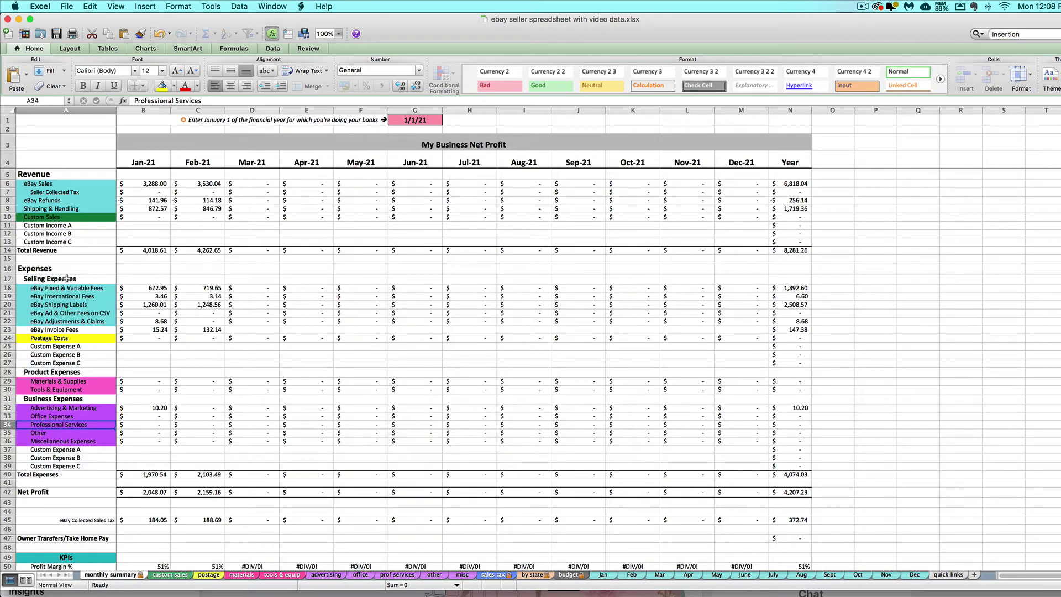
drag(63, 375, 62, 464)
click(61, 465)
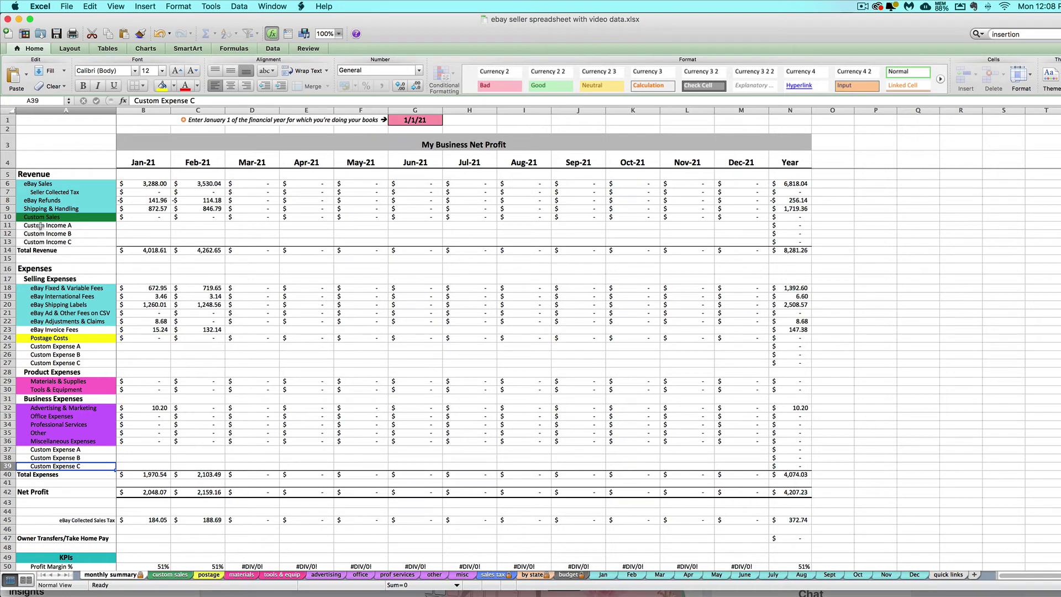
Rename the Custom Income A label in A11 to 'Craft Show Sales'
click(38, 226)
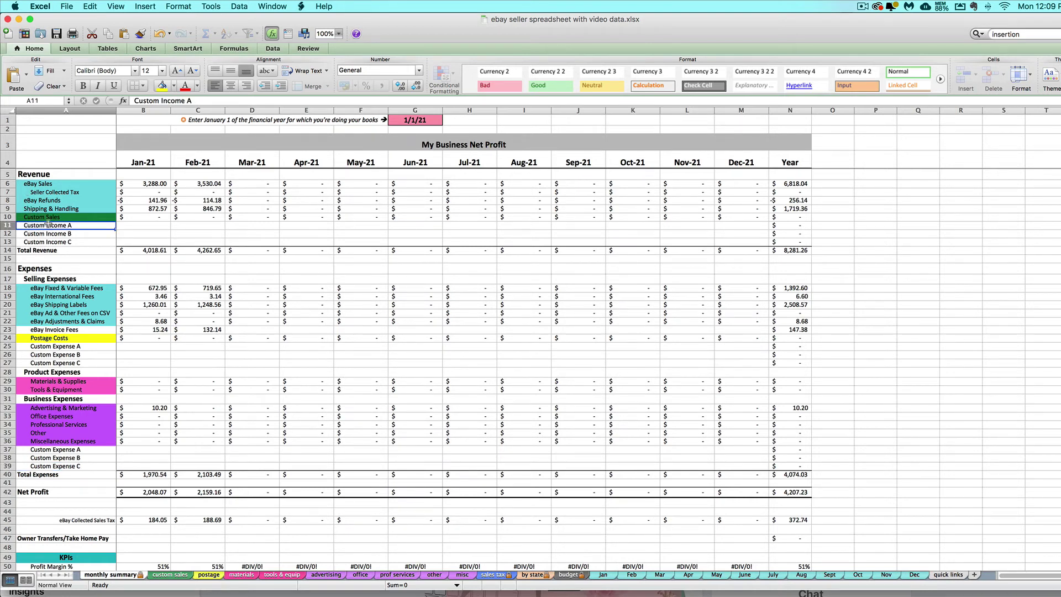
text(Craft Show Sales)
key(Return)
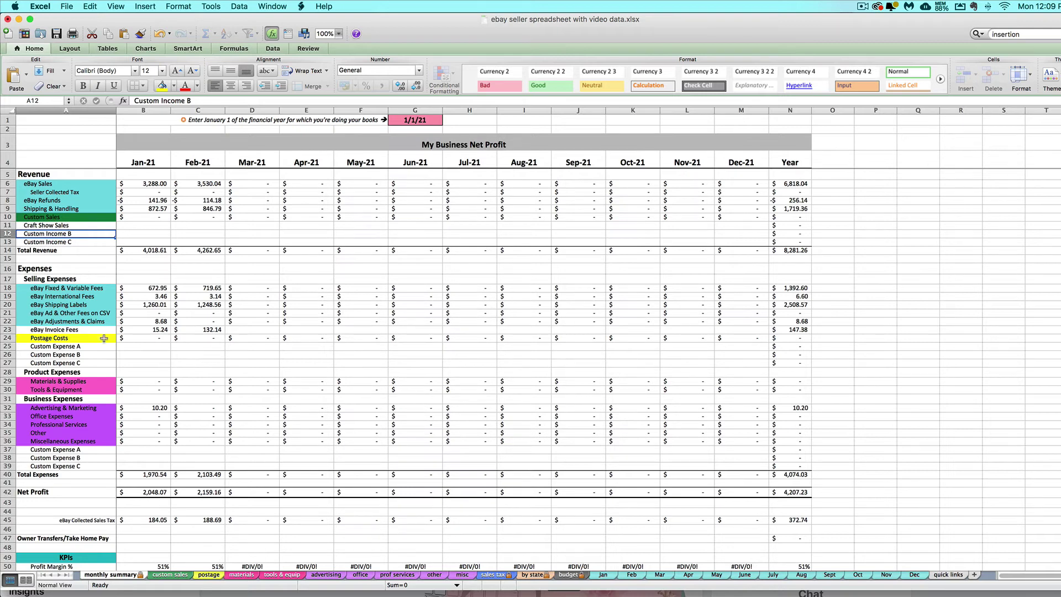
Rename the Custom Expense A label in A25 to 'Shopify fees', then select eBay fee rows 18–21
click(65, 347)
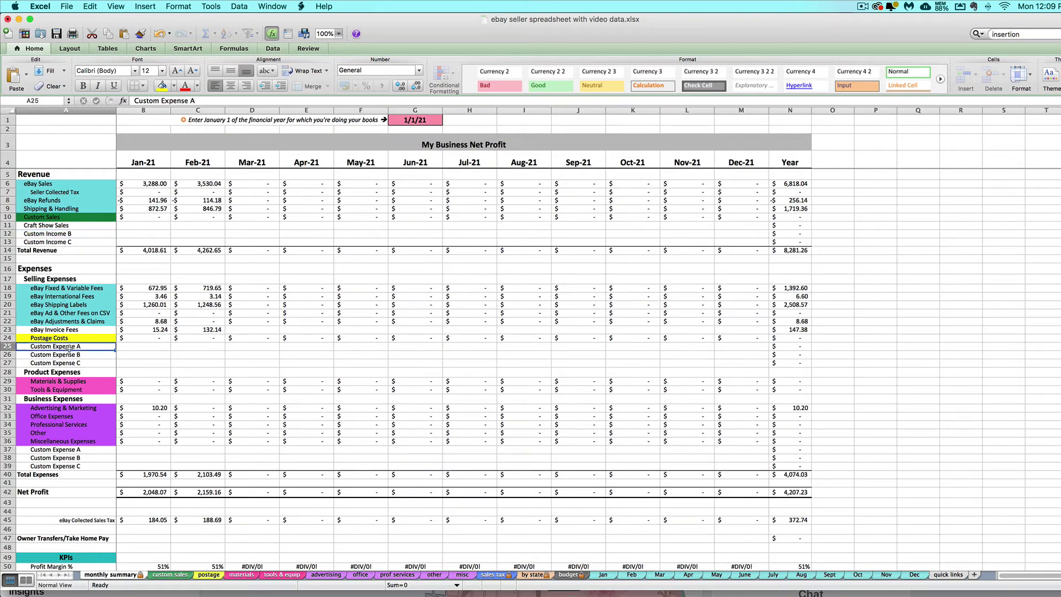
text(Sh)
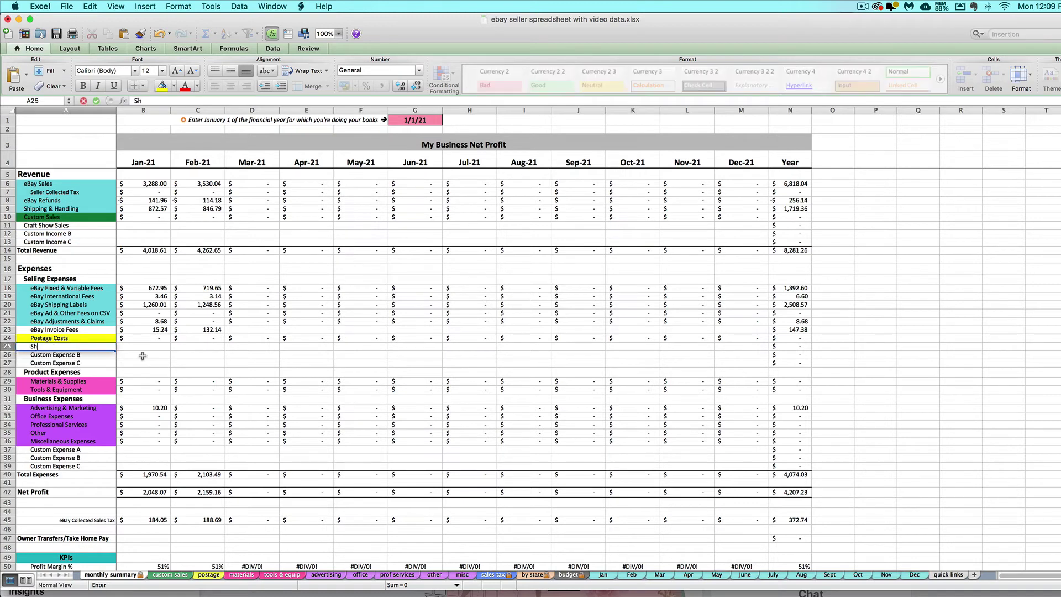
text(opify fees)
key(Return)
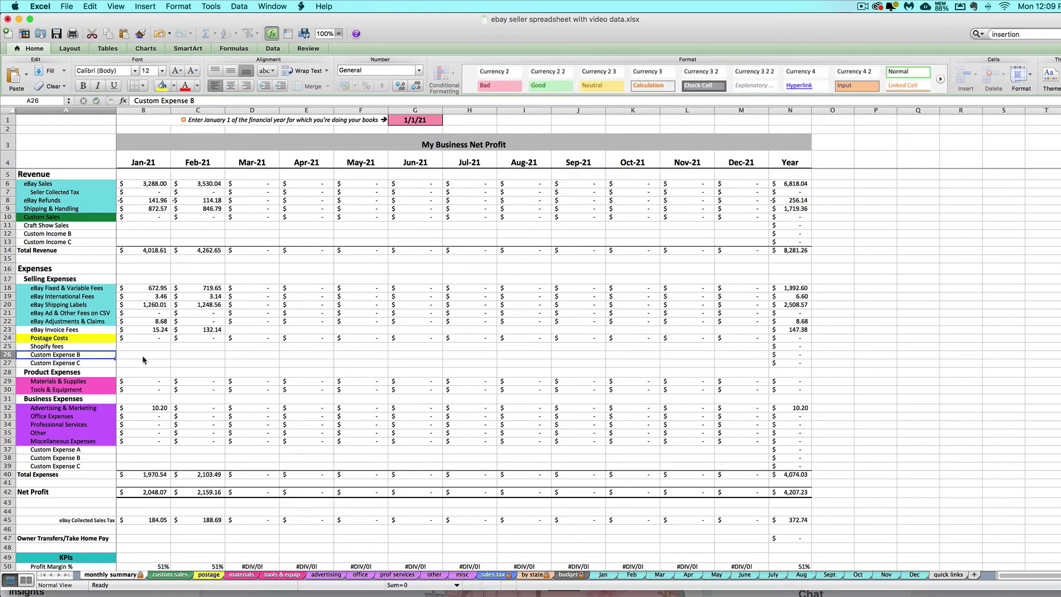
click(59, 346)
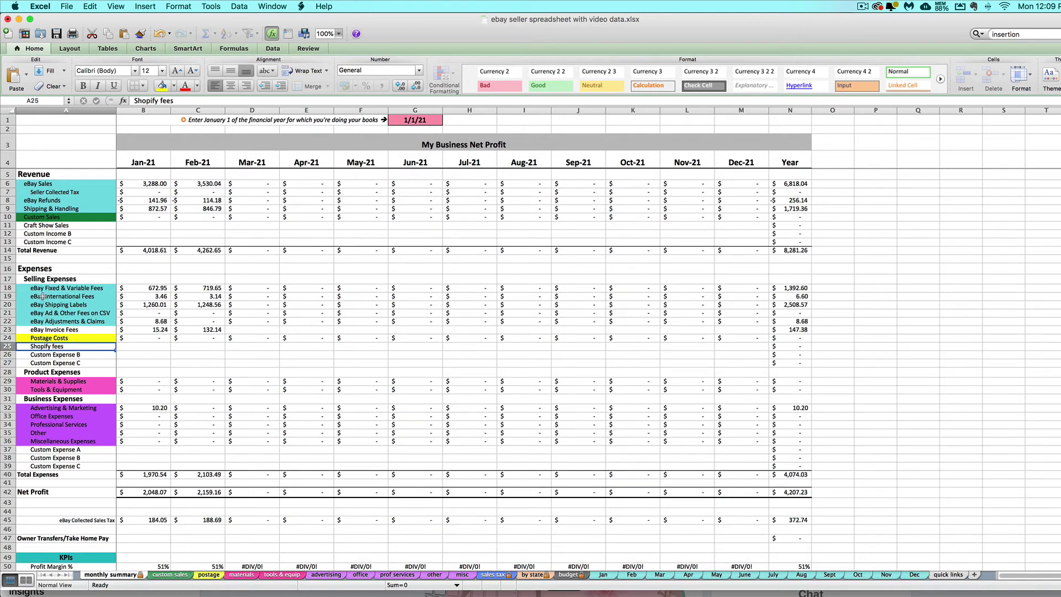
drag(11, 288, 11, 313)
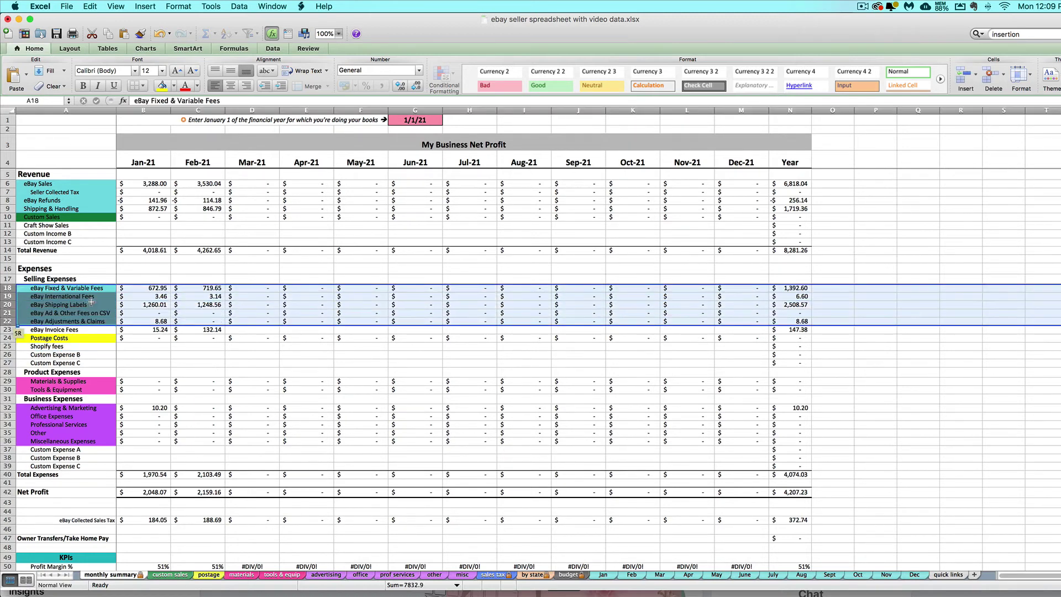
click(66, 305)
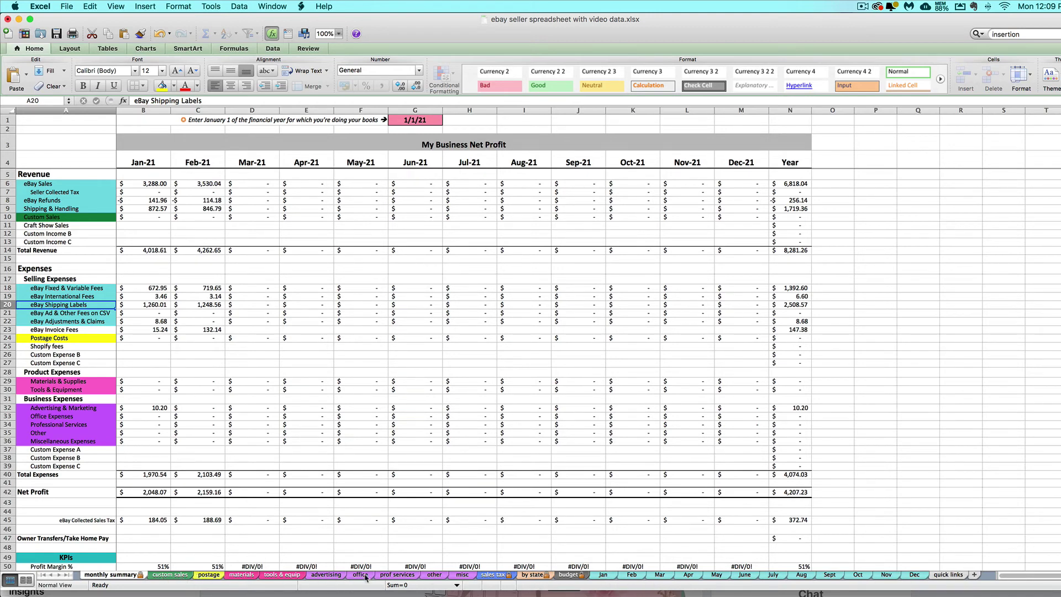
click(148, 288)
click(146, 301)
click(252, 303)
click(199, 416)
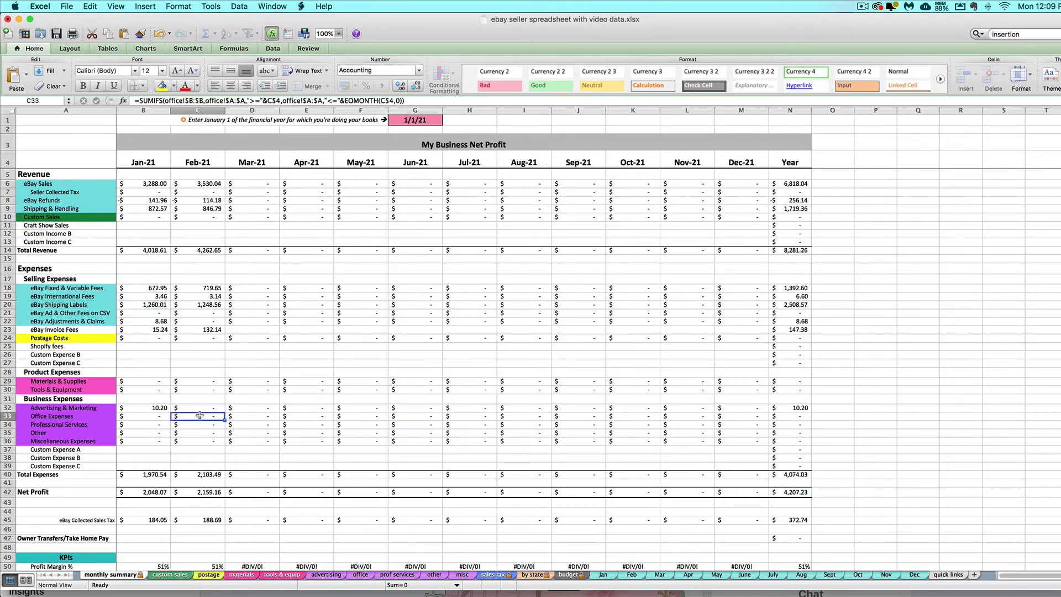
click(286, 424)
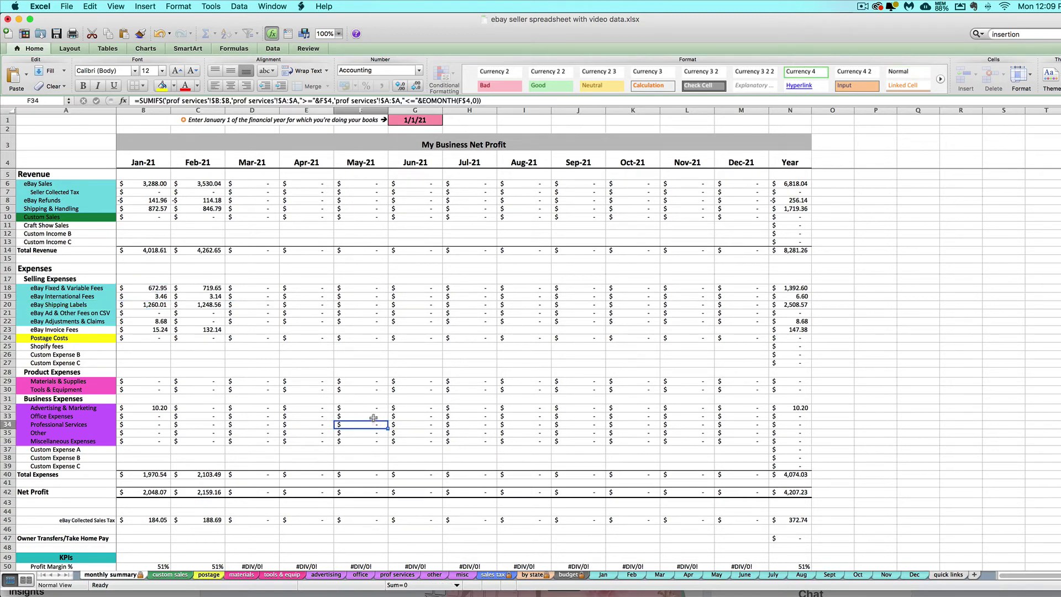
click(373, 416)
key(Delete)
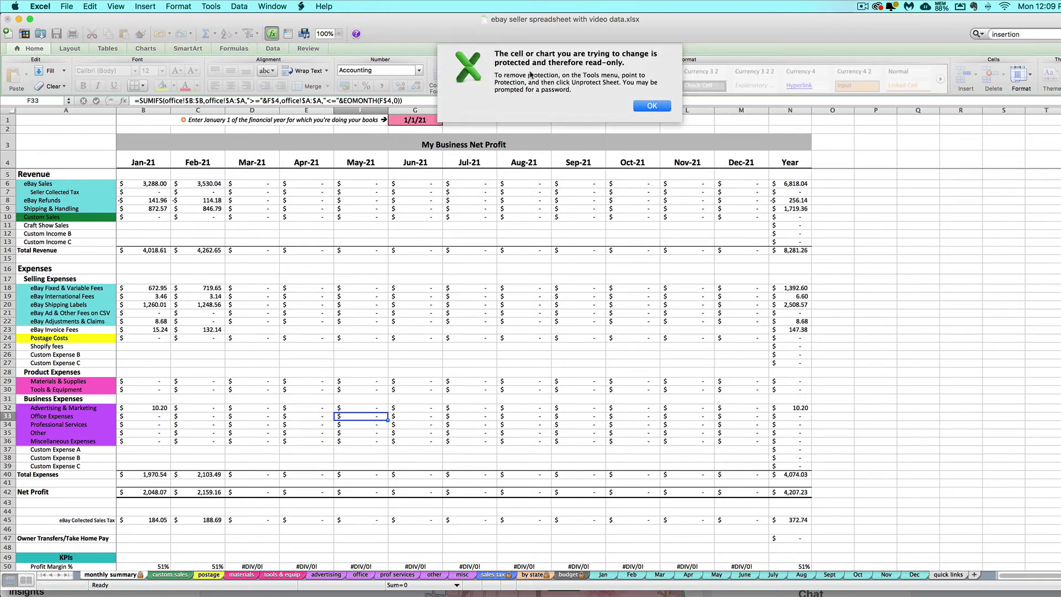
click(650, 106)
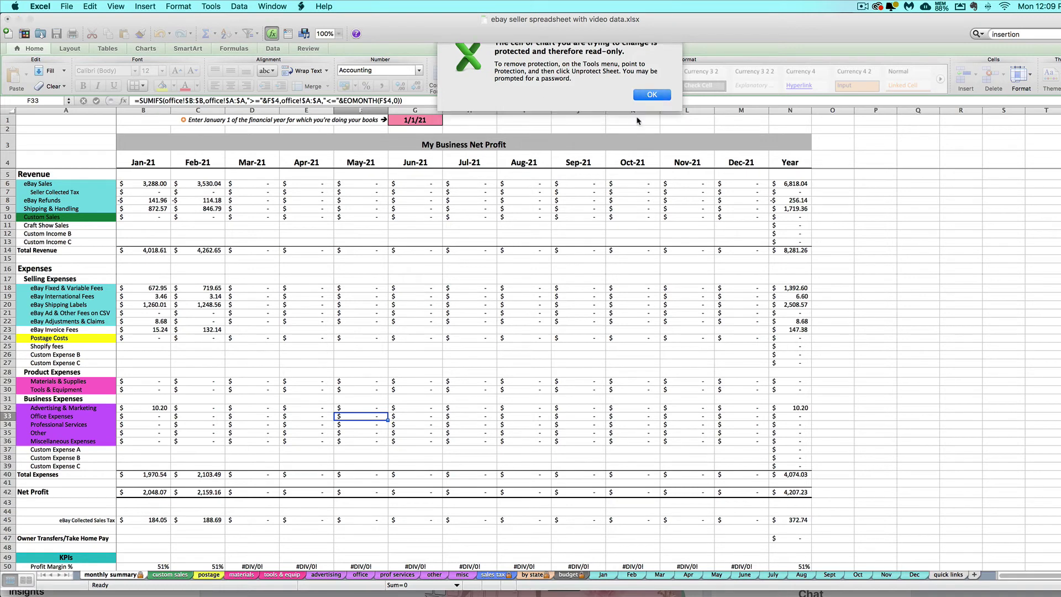
click(406, 424)
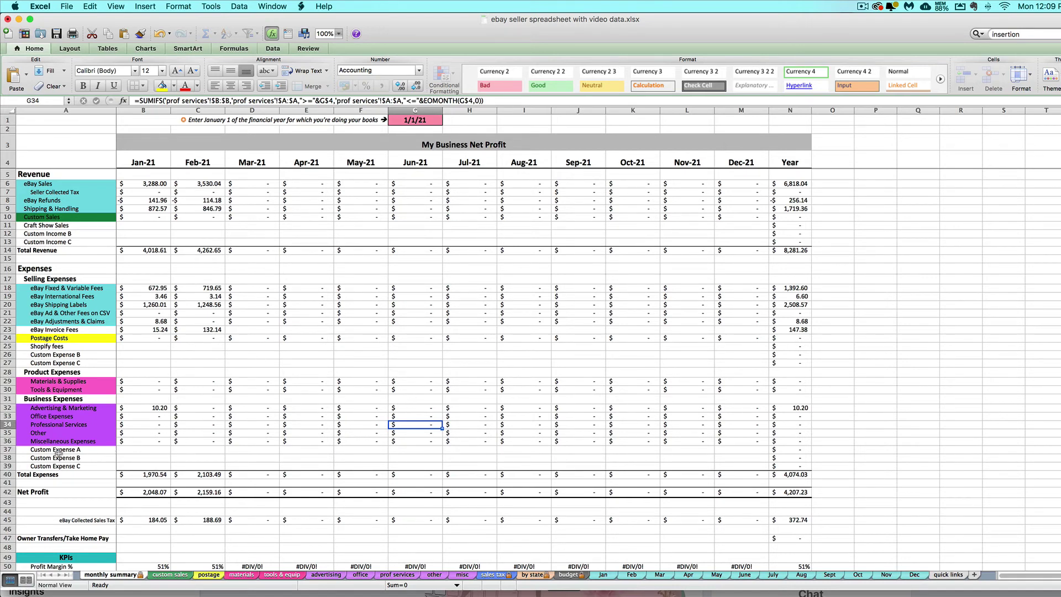
drag(11, 449, 11, 466)
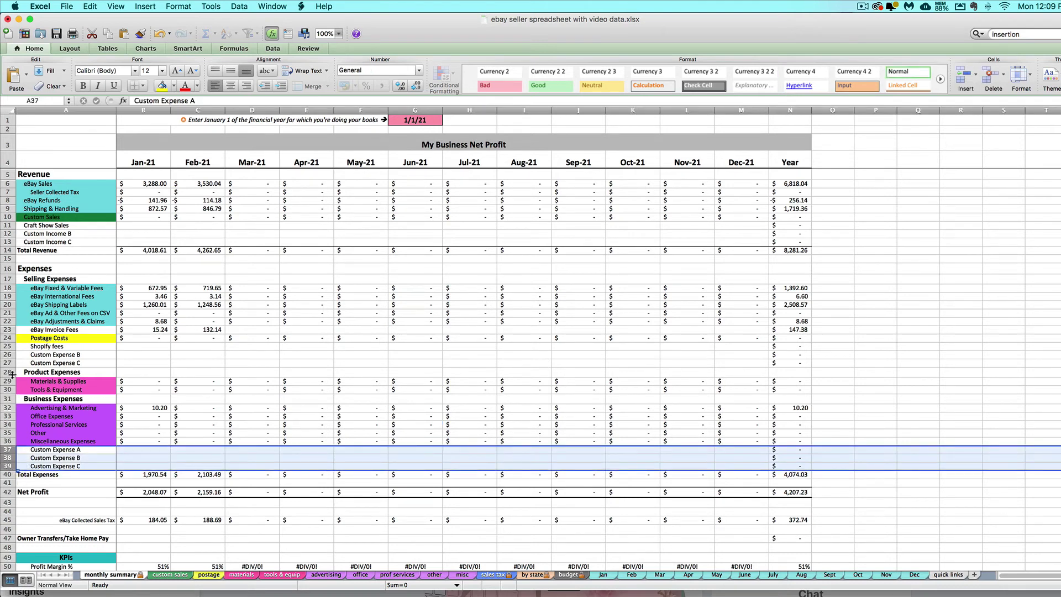
drag(8, 365, 10, 345)
click(161, 354)
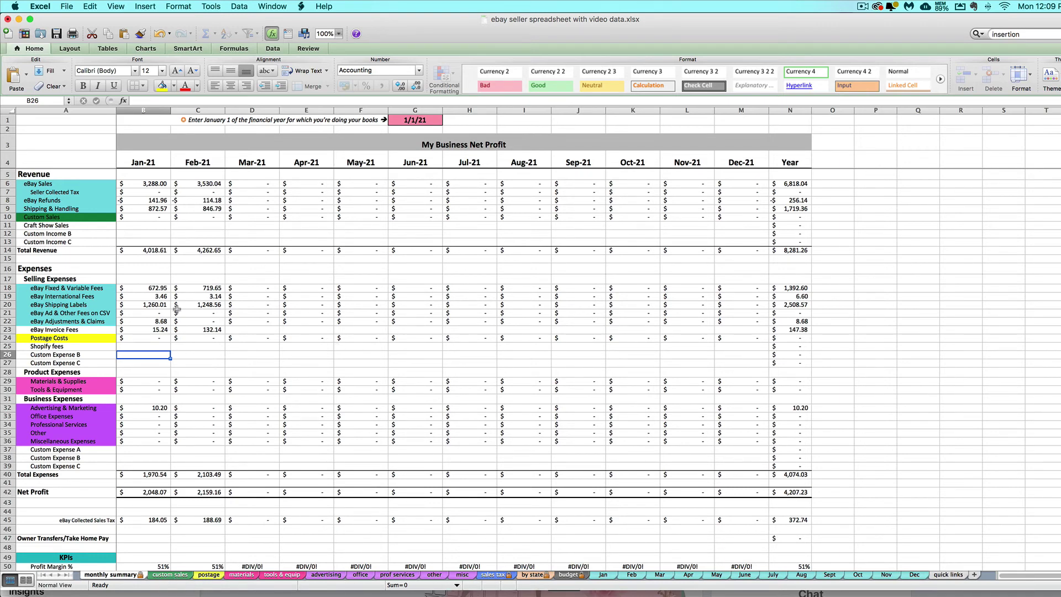
Move between the sales tax and by state sheets, ending on by state with CA's 72 transactions
click(494, 577)
click(532, 576)
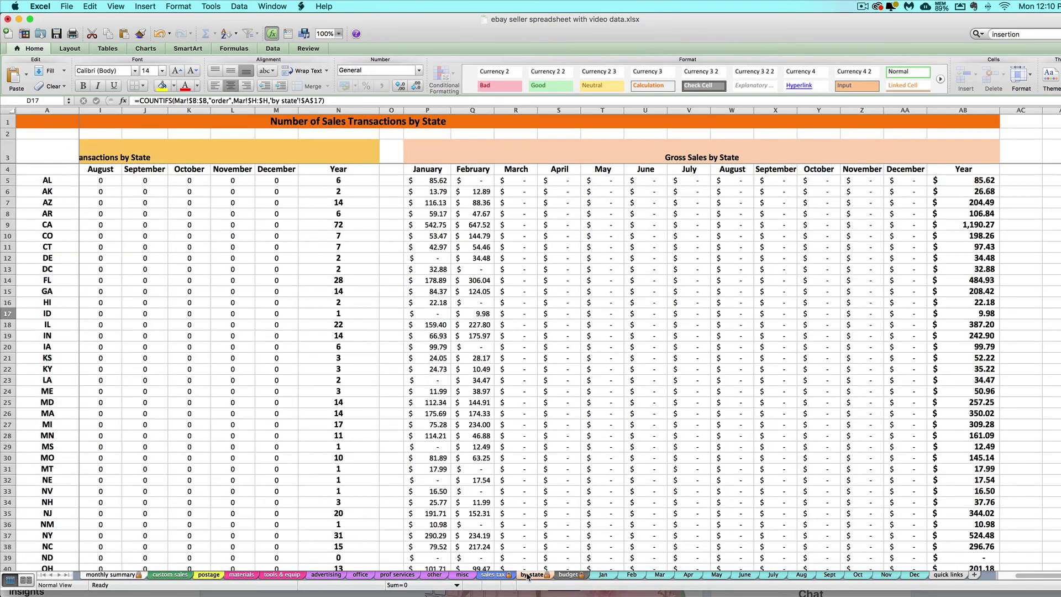
click(494, 575)
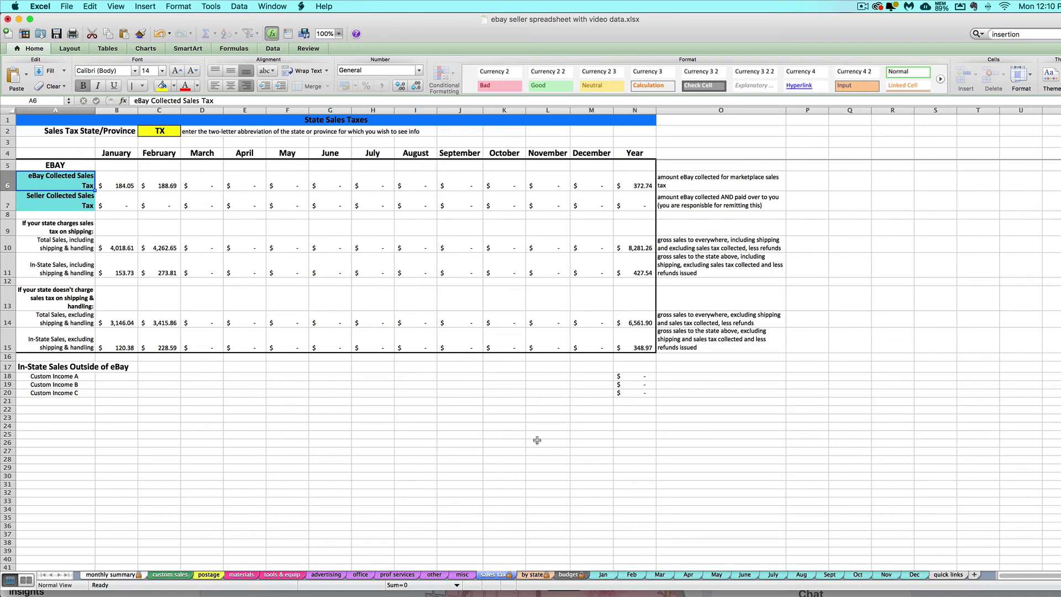
click(533, 574)
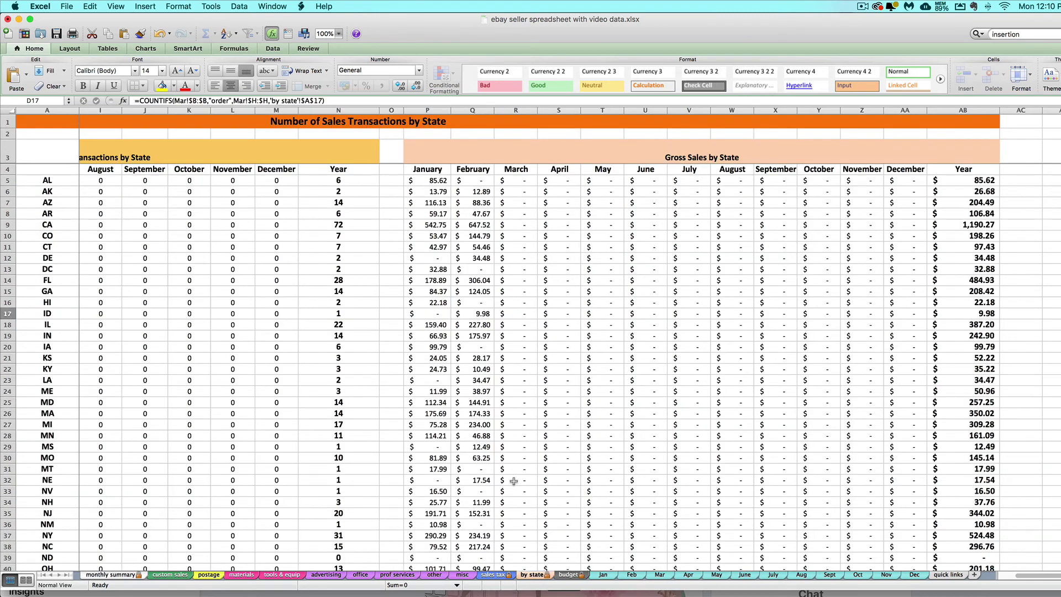
scroll(513, 481, left, 7)
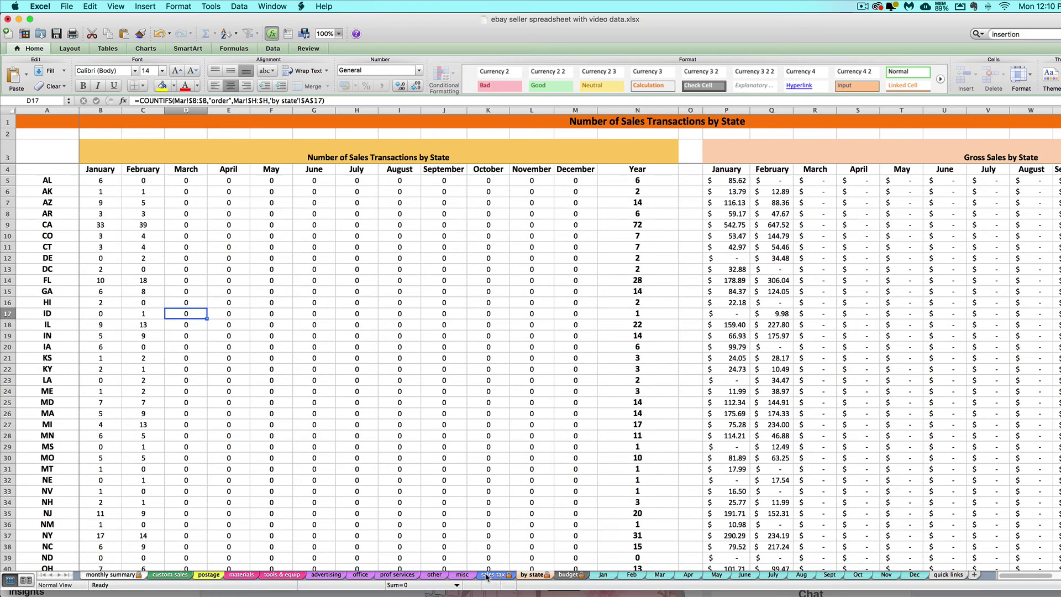
Review the My Business Budget labels in A4:A40, then go back to the monthly summary
click(568, 575)
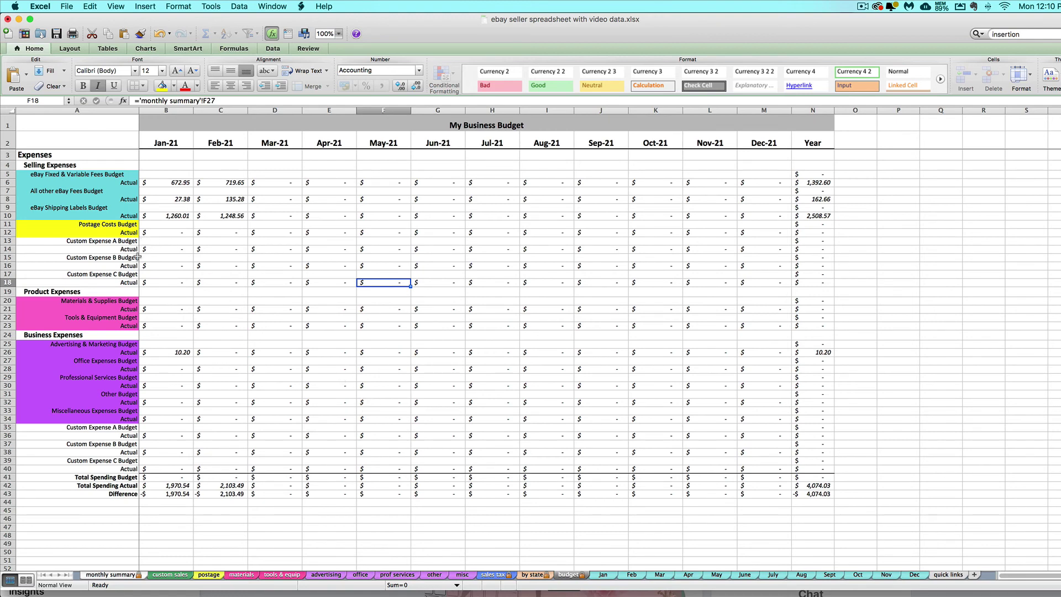
click(26, 164)
drag(26, 165, 88, 469)
click(88, 454)
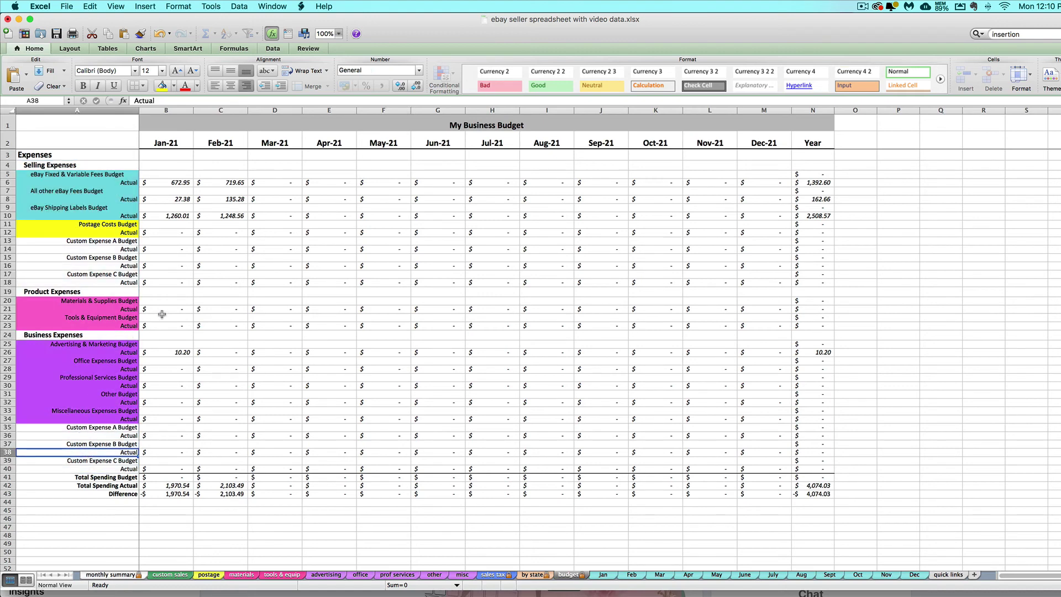
click(120, 574)
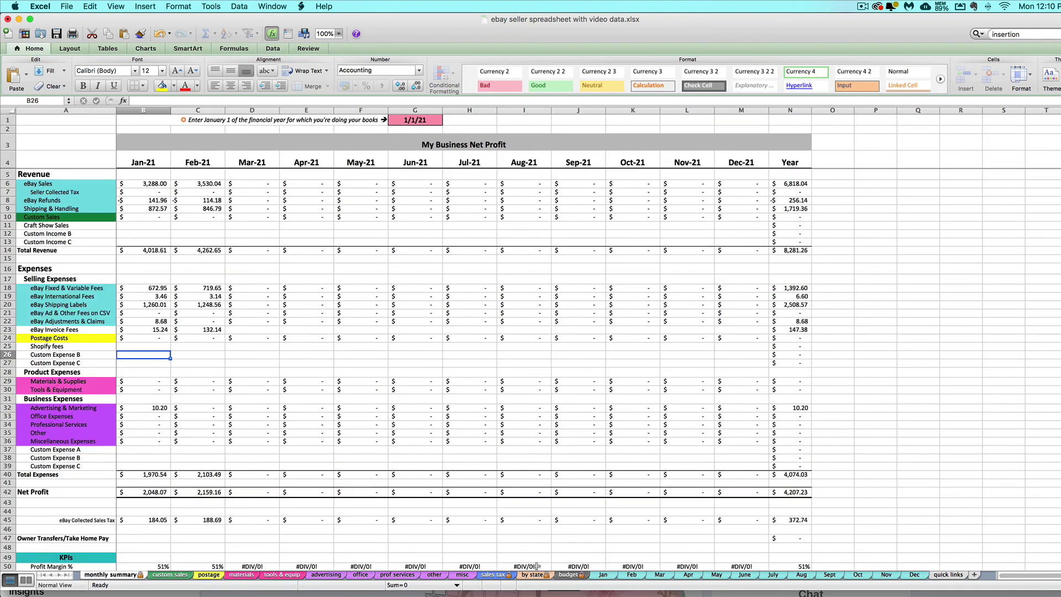
click(567, 576)
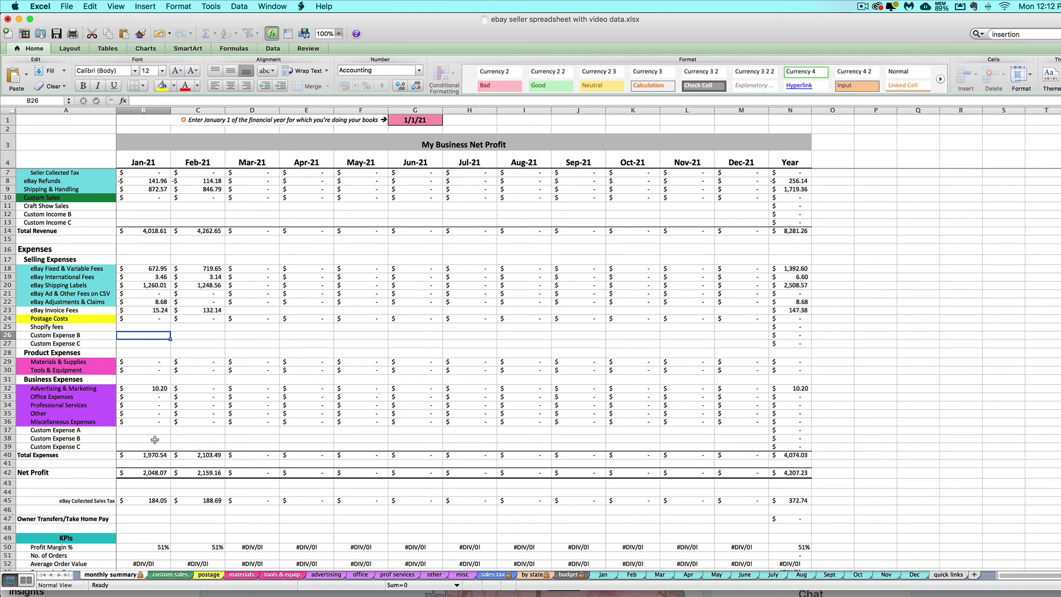
scroll(262, 405, up, 1)
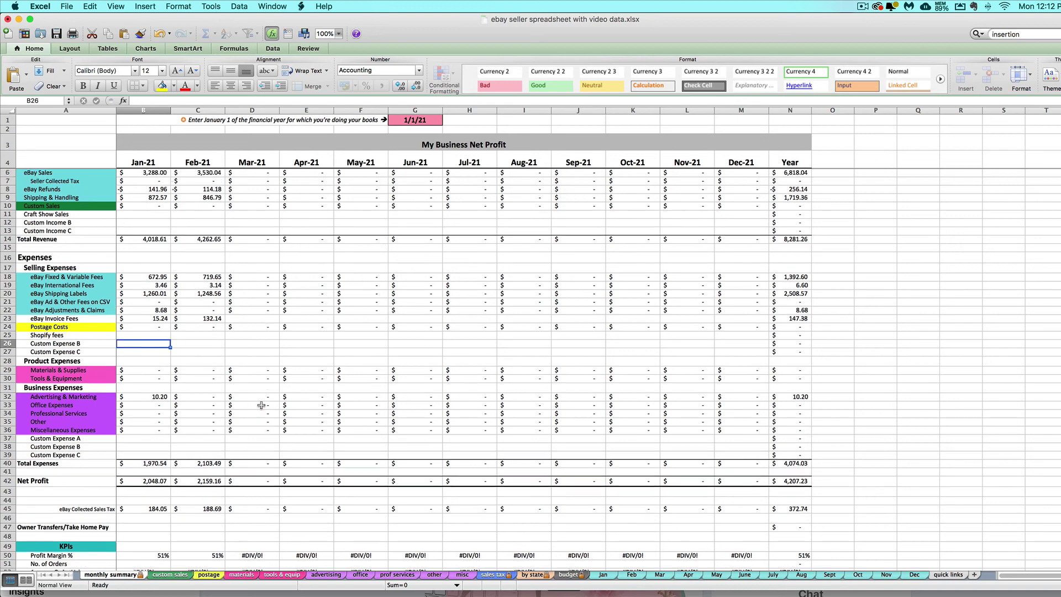
scroll(261, 405, up, 1)
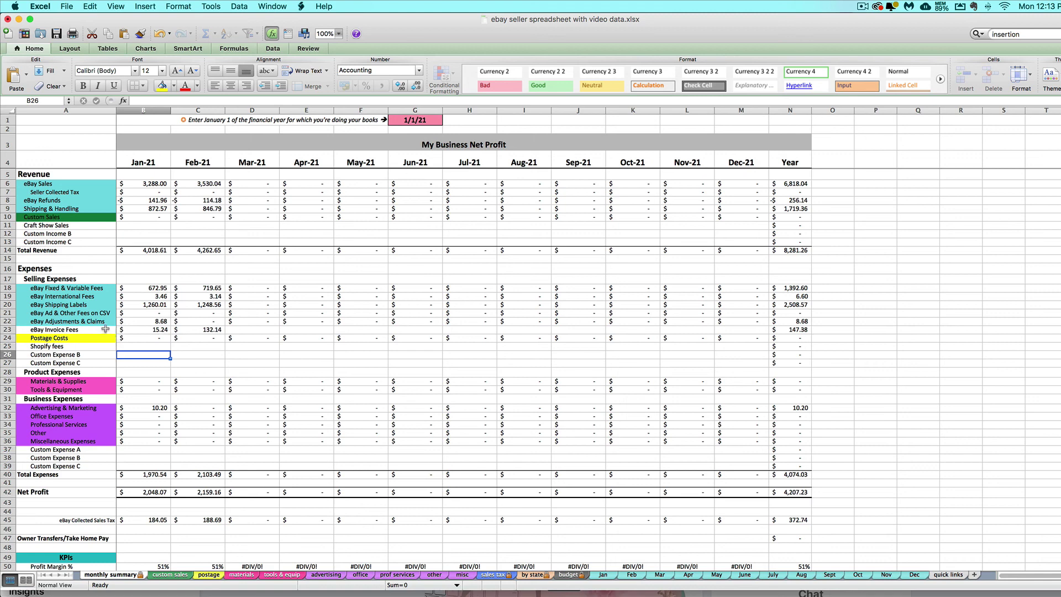
scroll(104, 330, down, 1)
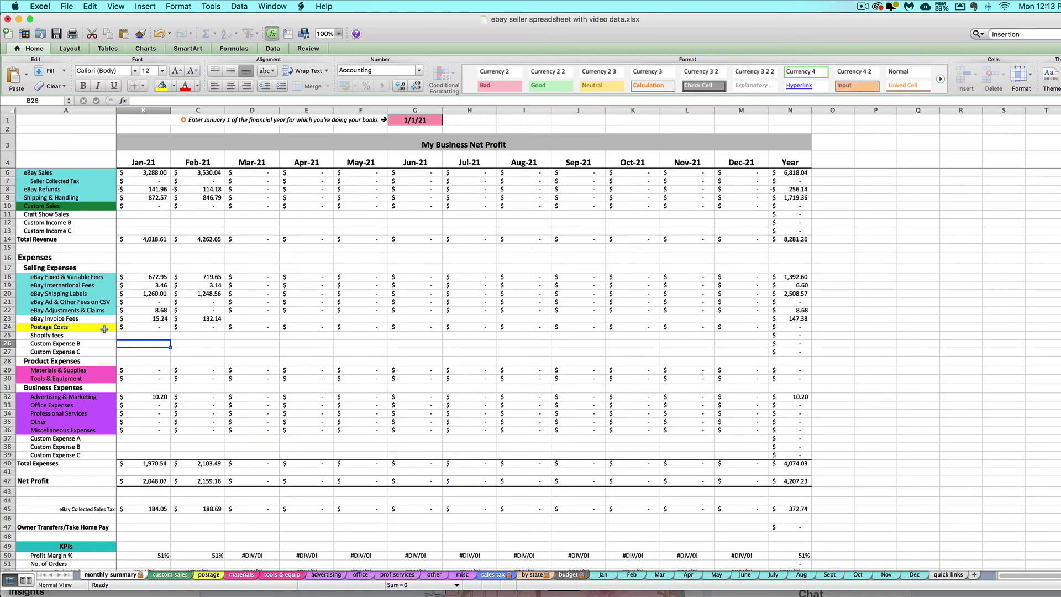
scroll(105, 329, up, 1)
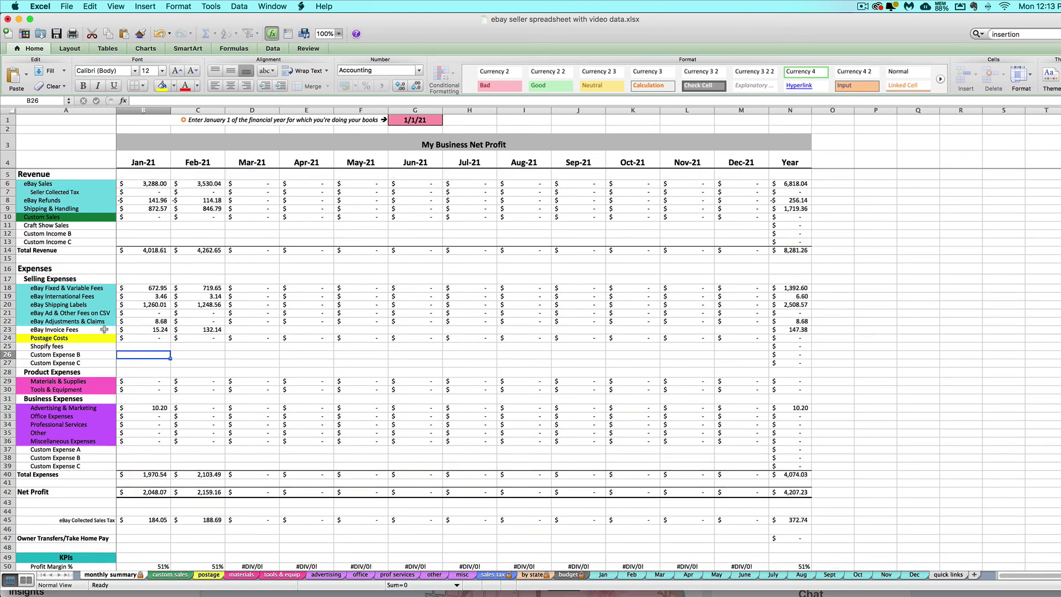